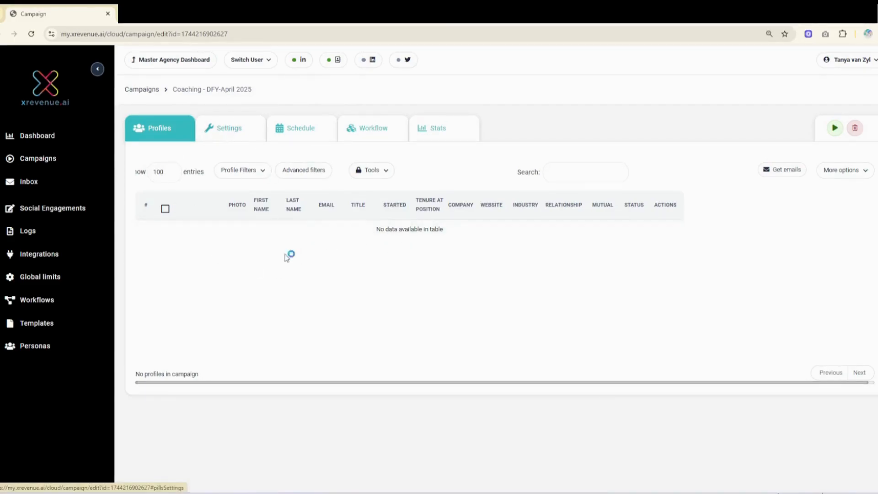
- Review the campaign's settings, trying the Enable Sentiment Analysis option off and back on
{"action": "left_click", "coordinate": [251, 133]}
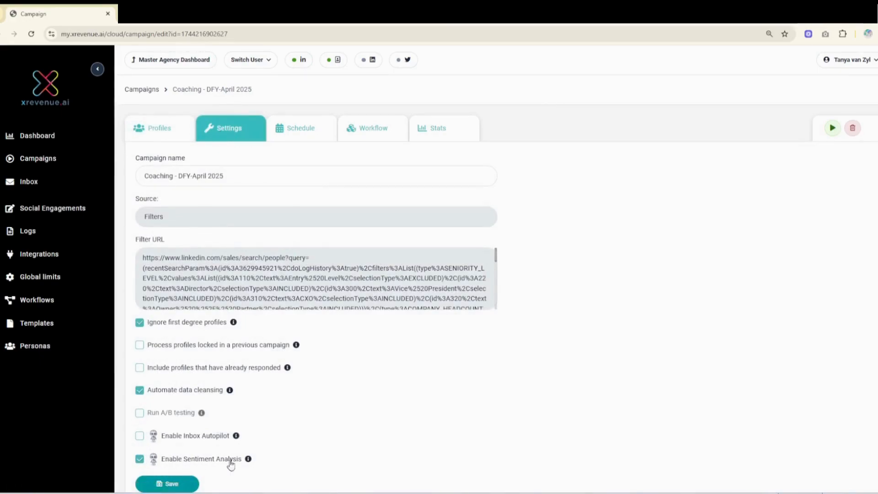
{"action": "scroll", "coordinate": [244, 466], "scroll_direction": "down", "scroll_amount": 1}
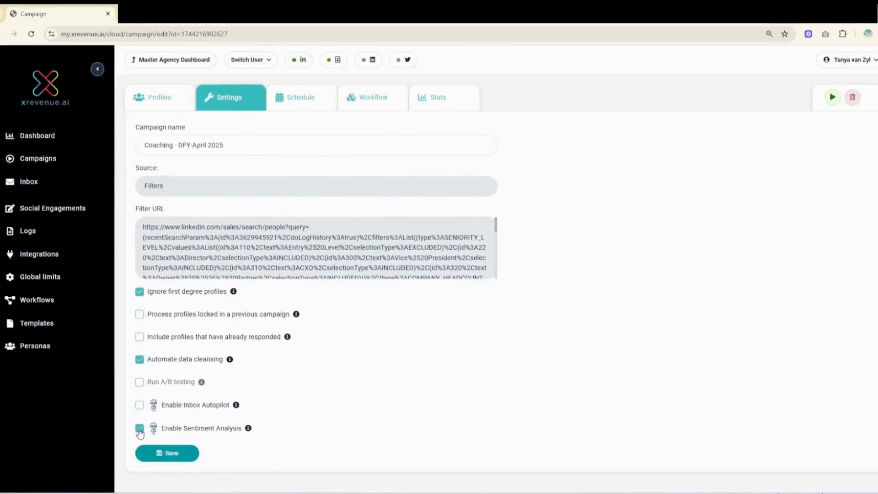
{"action": "left_click", "coordinate": [140, 430]}
{"action": "left_click", "coordinate": [139, 429]}
{"action": "scroll", "coordinate": [351, 449], "scroll_direction": "up", "scroll_amount": 1}
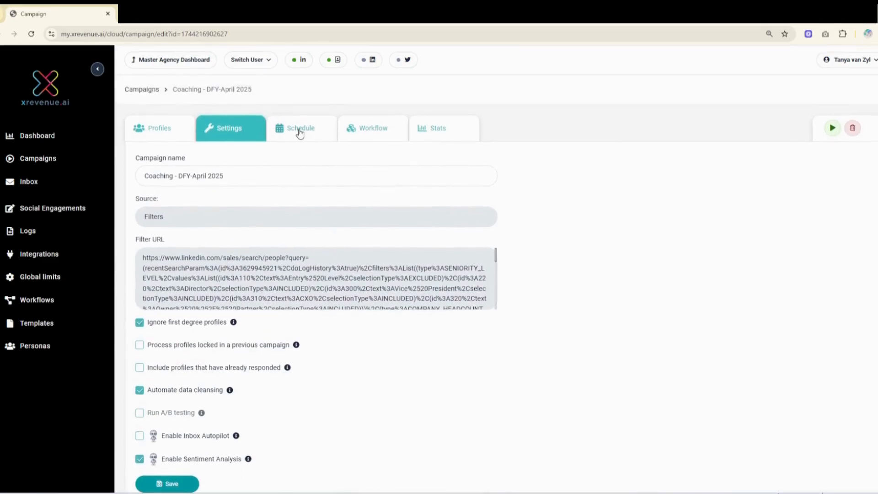
- In the campaign schedule, set Sunday's hours to 9:00 - 12:00 and leave Sunday switched off
{"action": "left_click", "coordinate": [300, 133]}
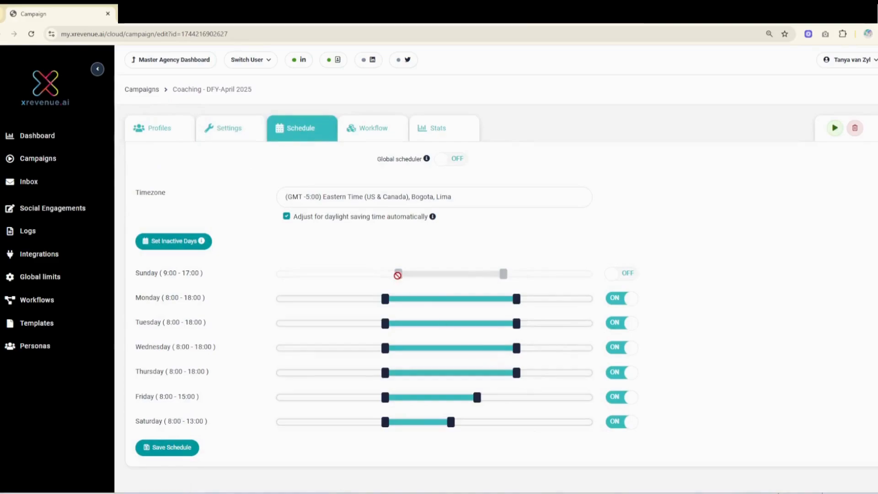
{"action": "left_click", "coordinate": [619, 280]}
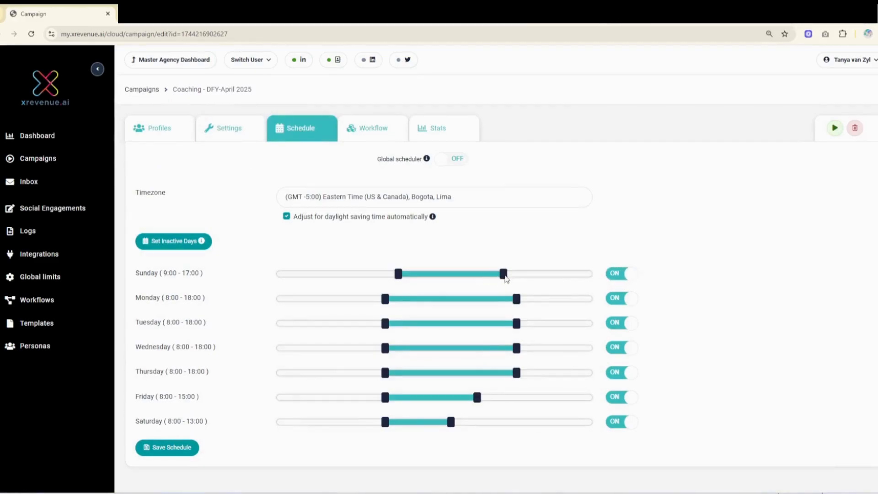
{"action": "left_click_drag", "start_coordinate": [504, 274], "coordinate": [438, 274]}
{"action": "left_click", "coordinate": [632, 274]}
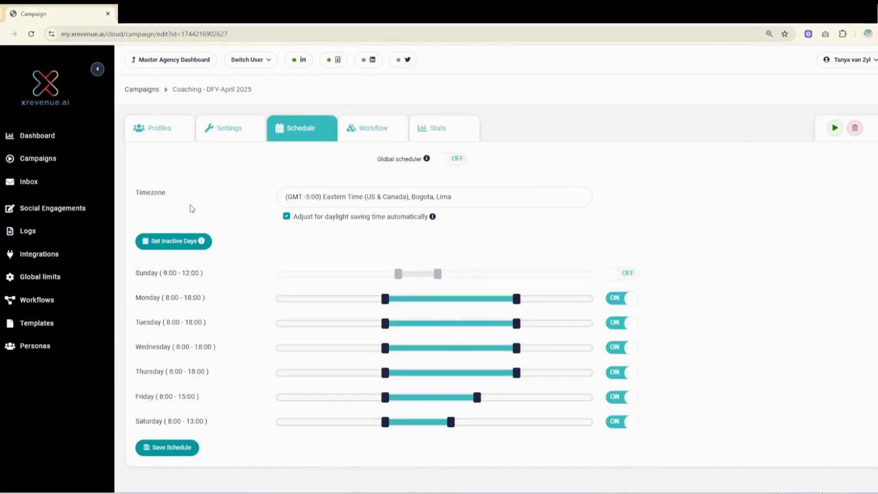
- Set Tuesday's hours to 9:00 - 19:00 and Wednesday's to 7:00 - 17:00, keep the timezone, and save the schedule
{"action": "left_click", "coordinate": [346, 201]}
{"action": "left_click", "coordinate": [393, 298]}
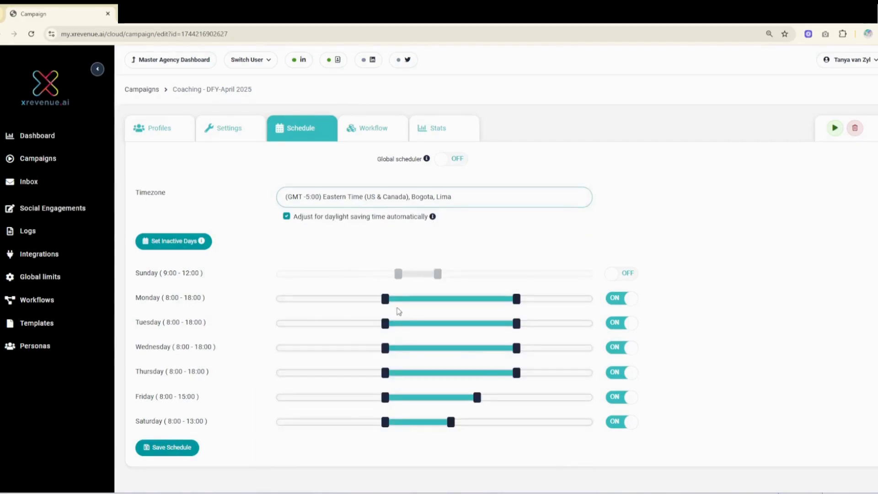
{"action": "left_click_drag", "start_coordinate": [385, 300], "coordinate": [399, 323]}
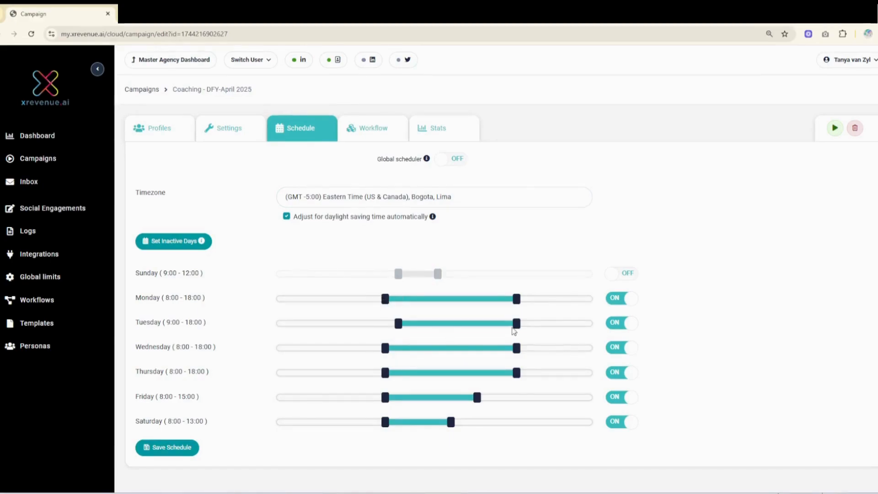
{"action": "left_click_drag", "start_coordinate": [517, 324], "coordinate": [530, 324]}
{"action": "left_click_drag", "start_coordinate": [385, 348], "coordinate": [373, 349]}
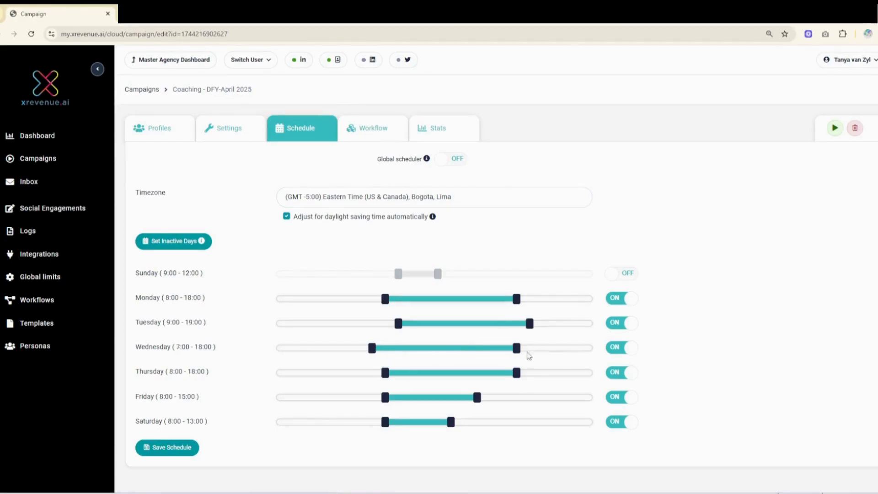
{"action": "left_click_drag", "start_coordinate": [516, 349], "coordinate": [504, 349]}
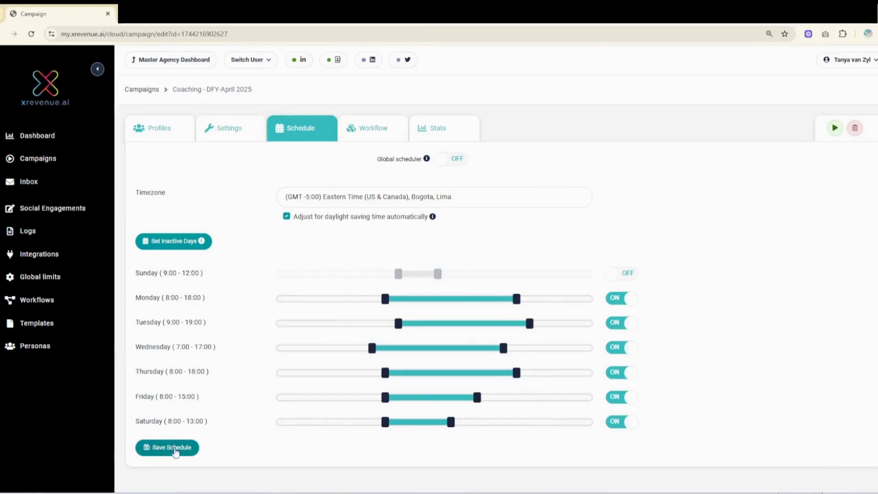
{"action": "left_click", "coordinate": [175, 451]}
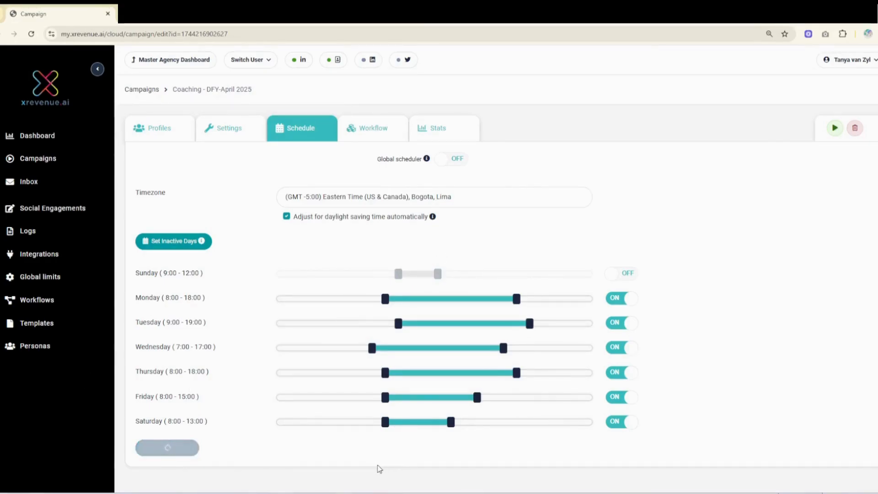
- In the campaign workflow, examine the delay and template properties of the Send Message and Like Post actions in the connected branches
{"action": "left_click", "coordinate": [373, 133]}
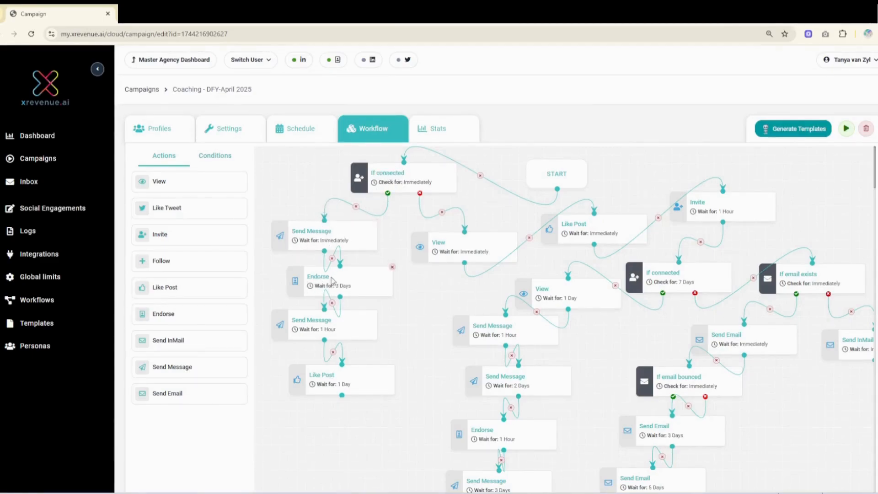
{"action": "left_click", "coordinate": [324, 236]}
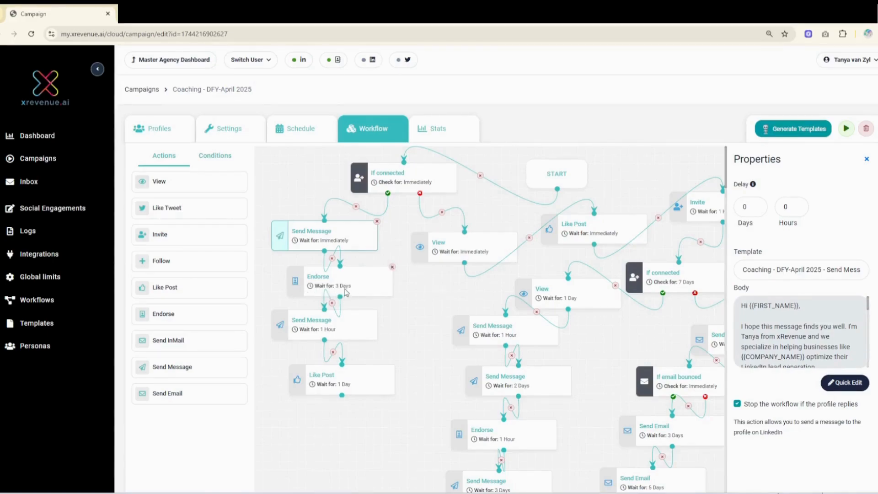
{"action": "left_click", "coordinate": [311, 326]}
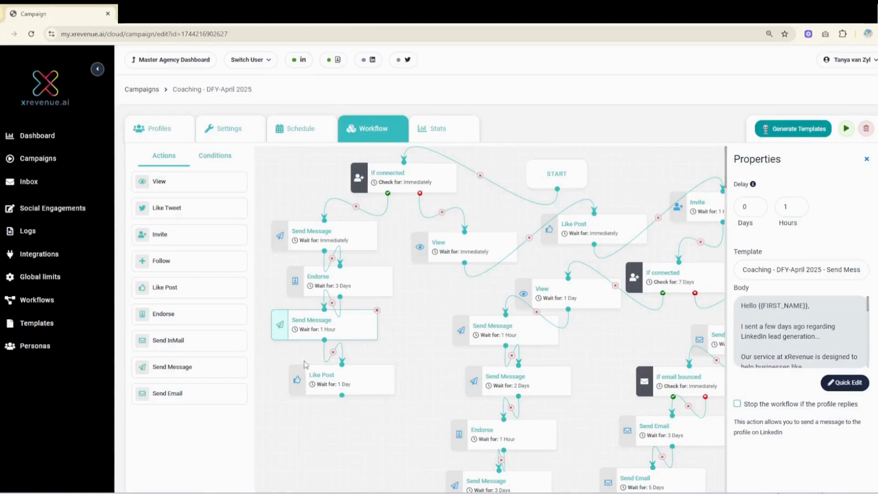
{"action": "left_click", "coordinate": [333, 382]}
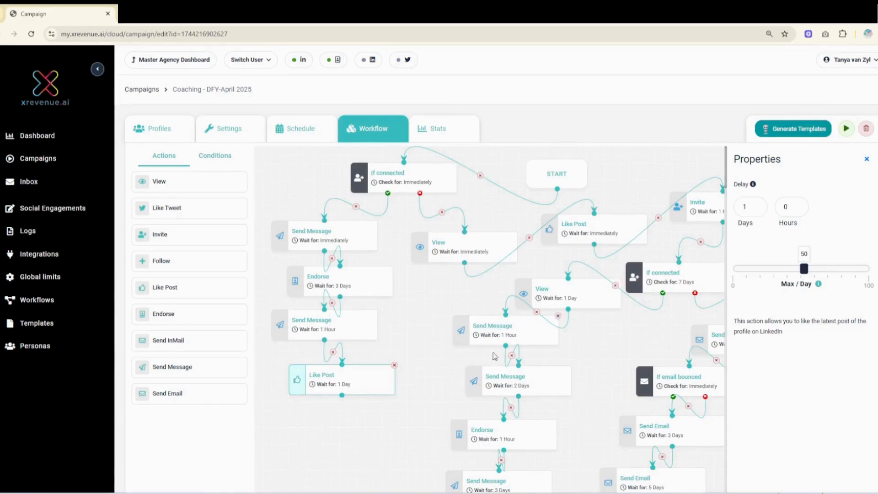
{"action": "scroll", "coordinate": [494, 357], "scroll_direction": "down", "scroll_amount": 1}
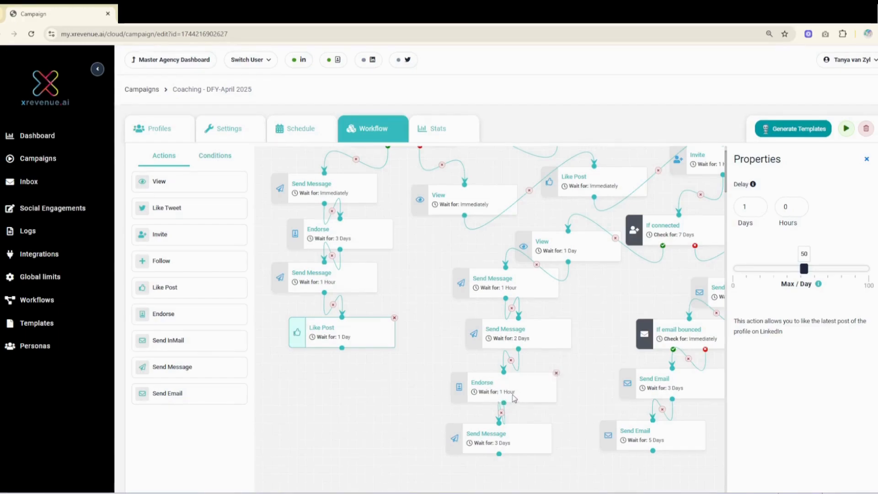
{"action": "left_click", "coordinate": [494, 443]}
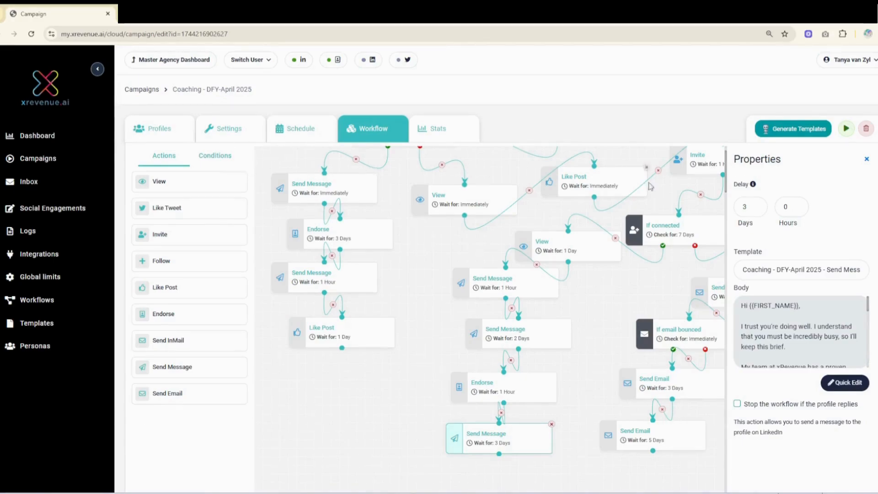
- Look over the remaining branches of the campaign workflow and save the workflow
{"action": "left_click_drag", "start_coordinate": [427, 223], "coordinate": [405, 218]}
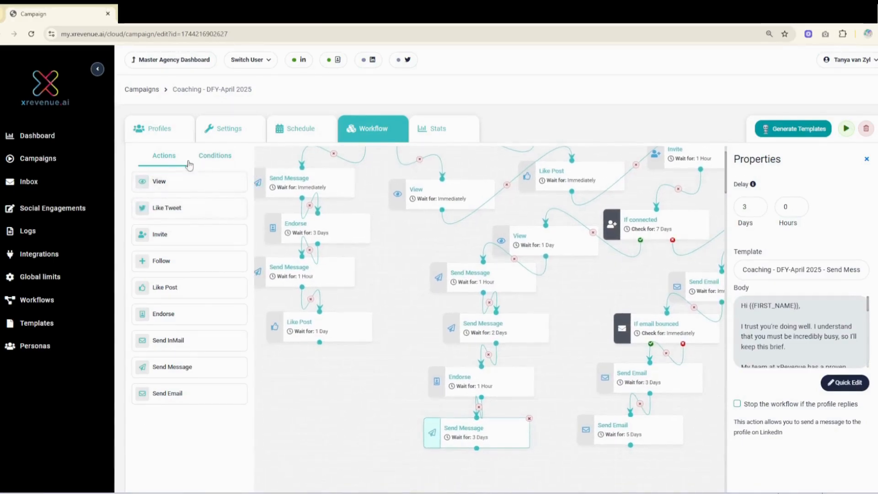
{"action": "scroll", "coordinate": [188, 206], "scroll_direction": "down", "scroll_amount": 3}
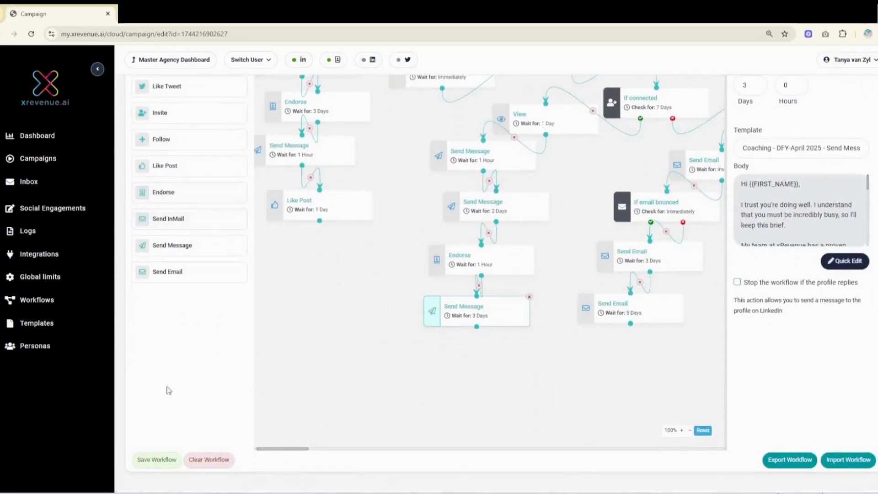
{"action": "scroll", "coordinate": [559, 250], "scroll_direction": "down", "scroll_amount": 5}
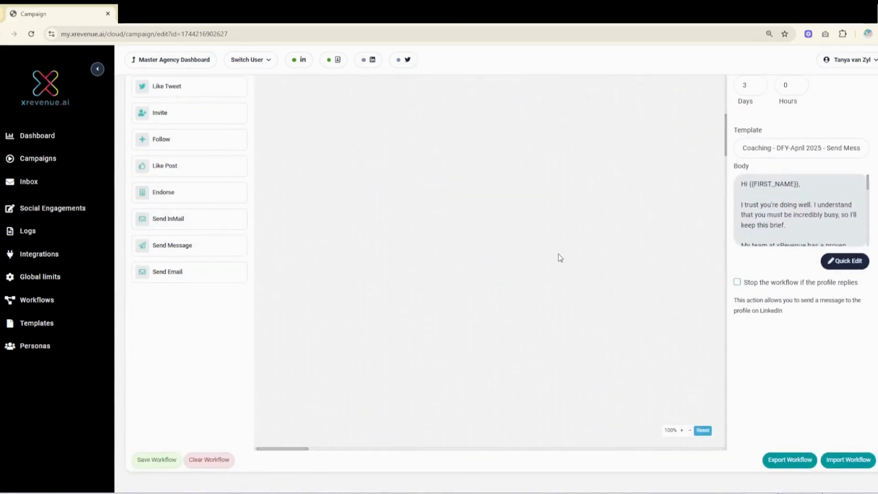
{"action": "scroll", "coordinate": [533, 265], "scroll_direction": "up", "scroll_amount": 5}
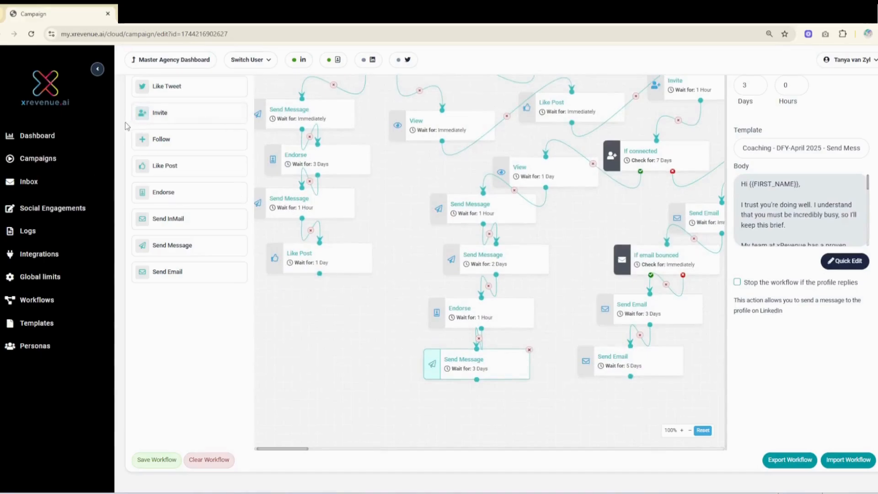
{"action": "left_click_drag", "start_coordinate": [275, 450], "coordinate": [295, 447]}
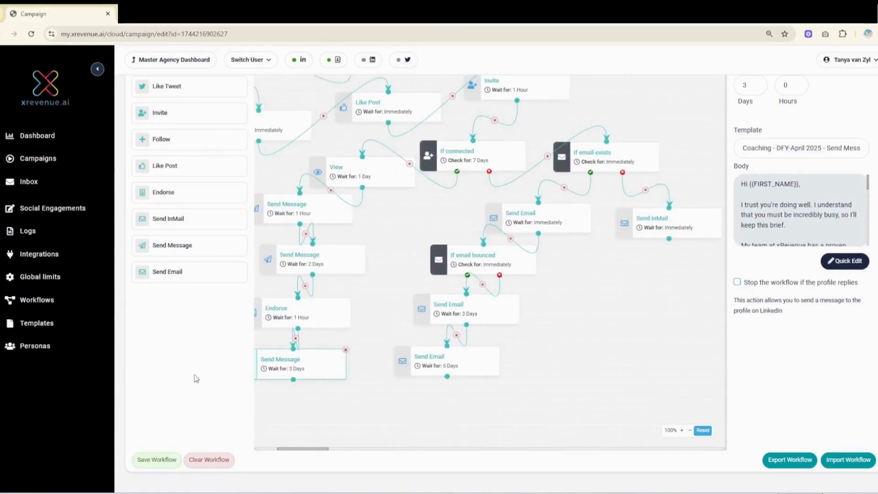
{"action": "left_click", "coordinate": [154, 463]}
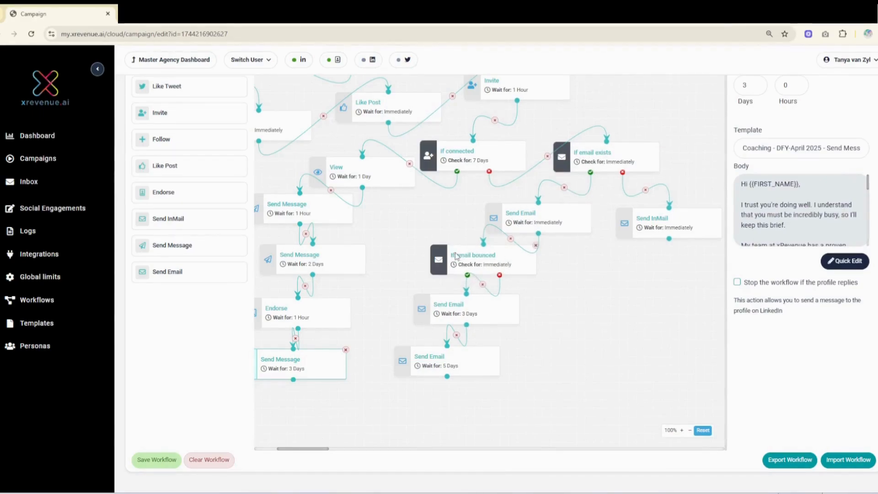
- Move the If email bounced condition slightly up and to the left in the workflow
{"action": "left_click_drag", "start_coordinate": [502, 264], "coordinate": [455, 256]}
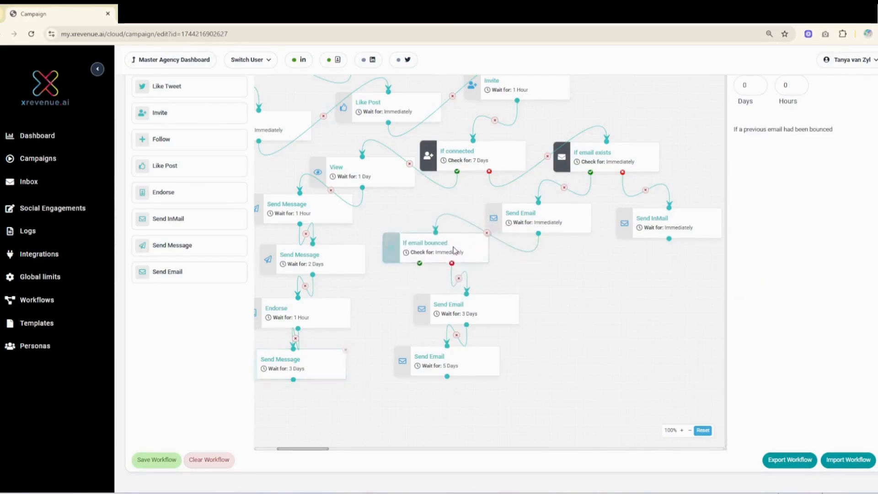
{"action": "left_click", "coordinate": [482, 316]}
{"action": "left_click", "coordinate": [443, 257]}
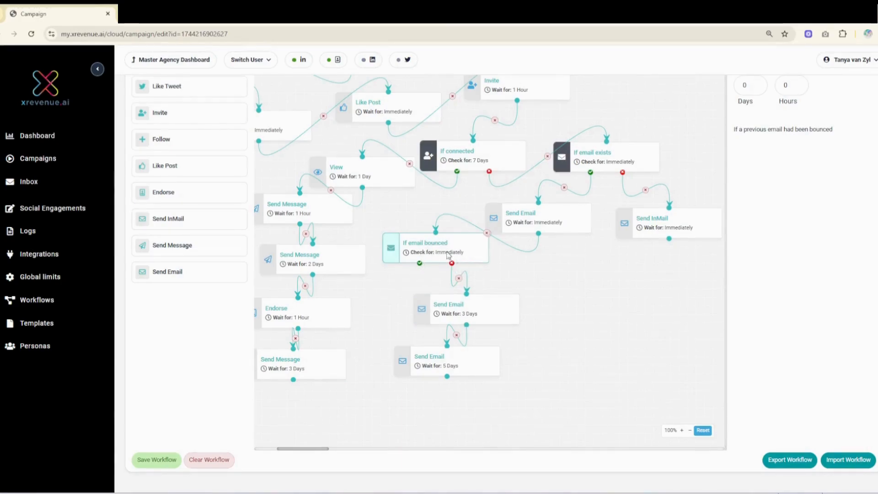
- Check the template and stop-on-reply settings of the 3-day and 5-day Send Email actions and the Send Message action after View
{"action": "left_click", "coordinate": [493, 321]}
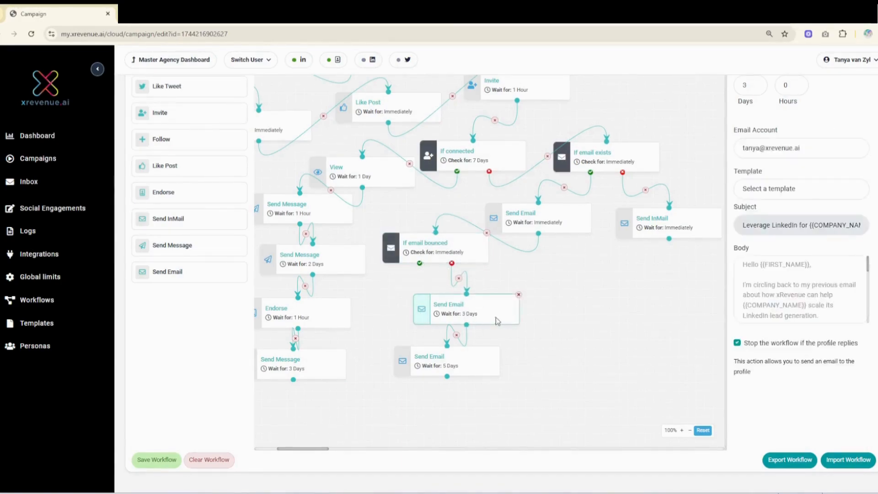
{"action": "left_click", "coordinate": [455, 366]}
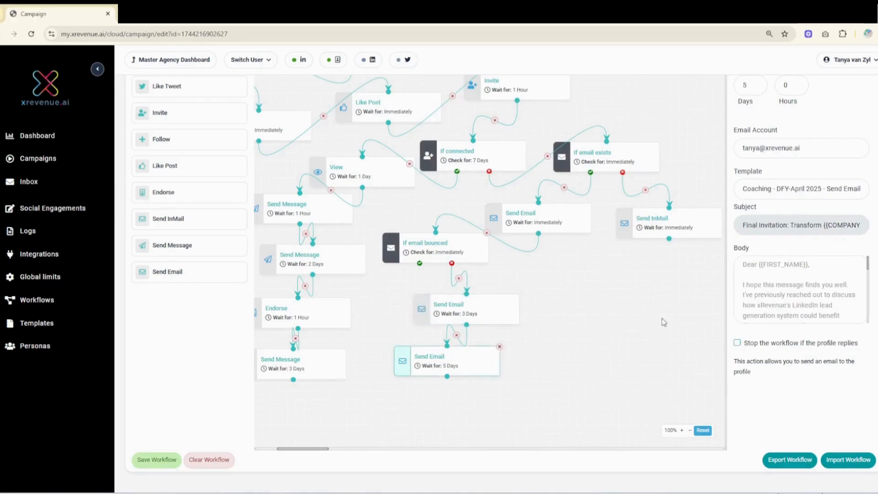
{"action": "left_click", "coordinate": [470, 320]}
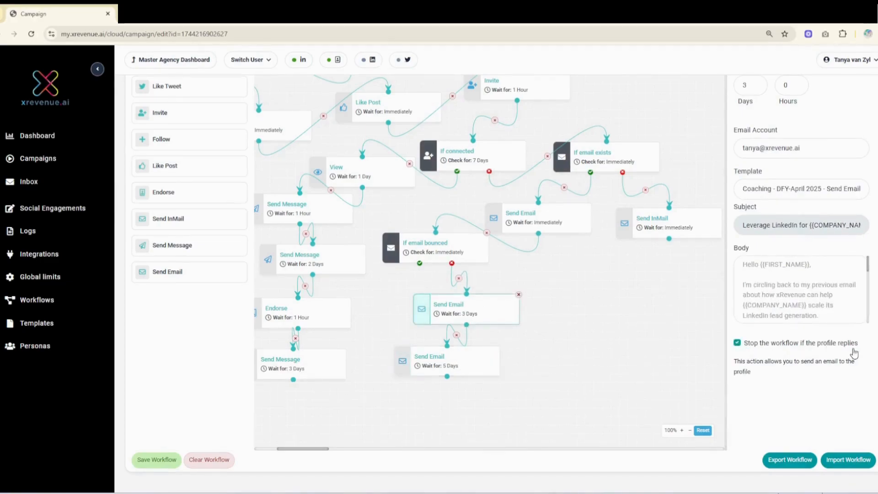
{"action": "scroll", "coordinate": [498, 346], "scroll_direction": "up", "scroll_amount": 2}
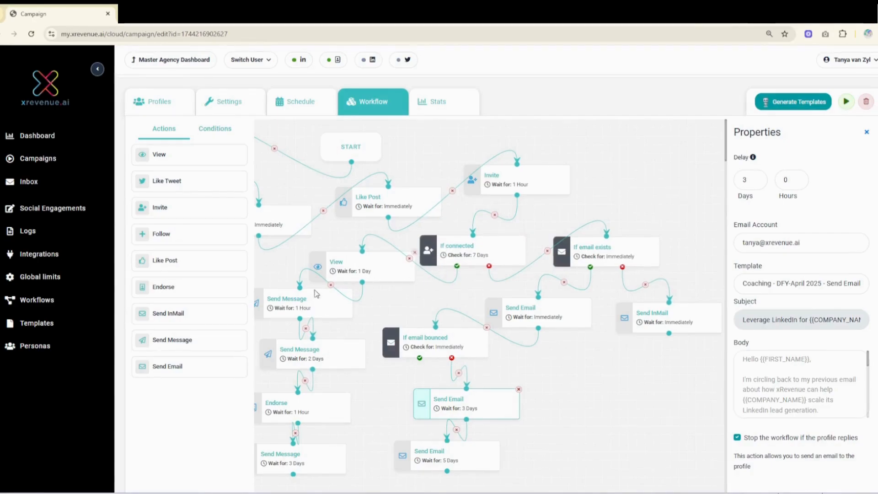
{"action": "left_click", "coordinate": [292, 308]}
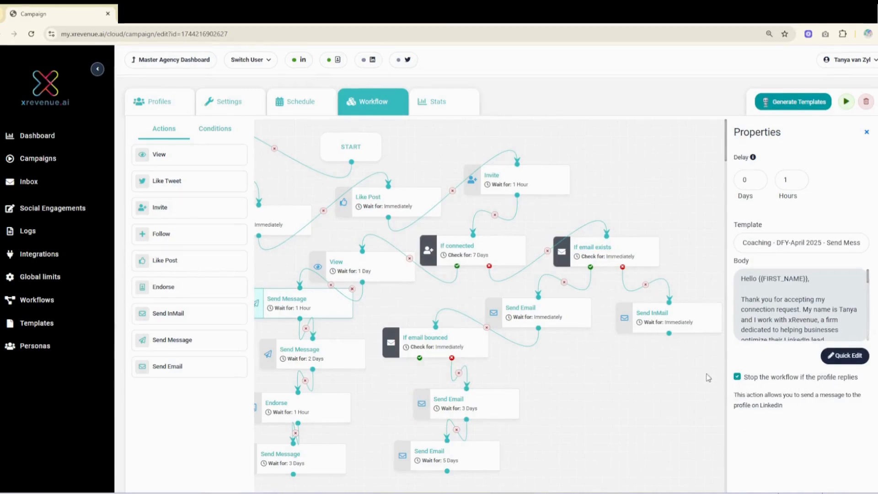
- Inspect the Invite action's properties and try its option to stop the workflow on replies on and off
{"action": "left_click", "coordinate": [529, 177]}
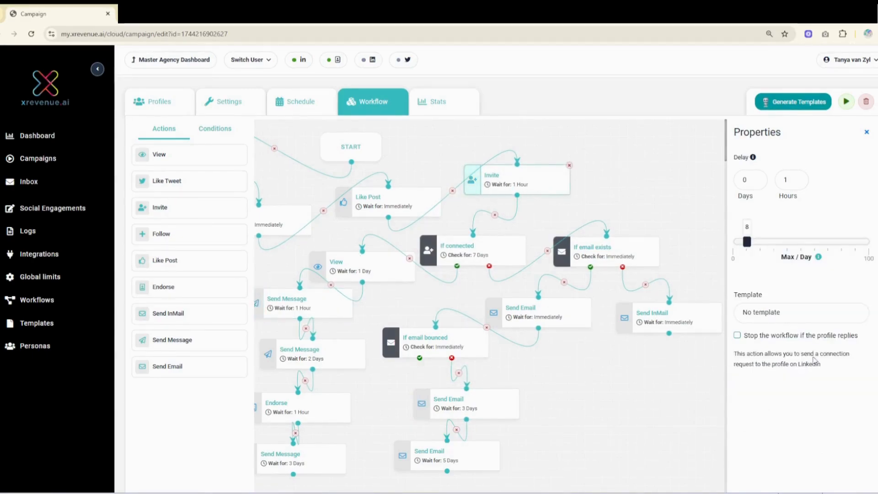
{"action": "left_click", "coordinate": [740, 337]}
{"action": "left_click", "coordinate": [737, 336]}
- Open the properties of the immediate Send Message action under the first If connected condition
{"action": "scroll", "coordinate": [567, 221], "scroll_direction": "down", "scroll_amount": 1}
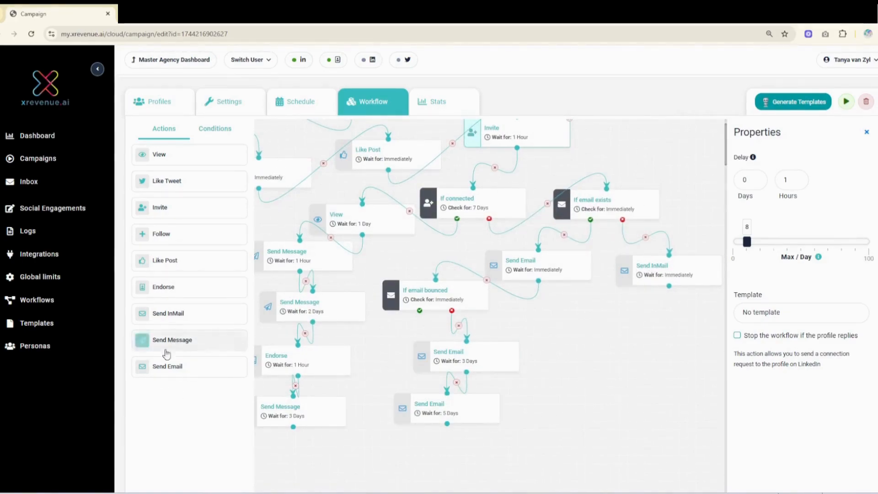
{"action": "scroll", "coordinate": [177, 393], "scroll_direction": "down", "scroll_amount": 2}
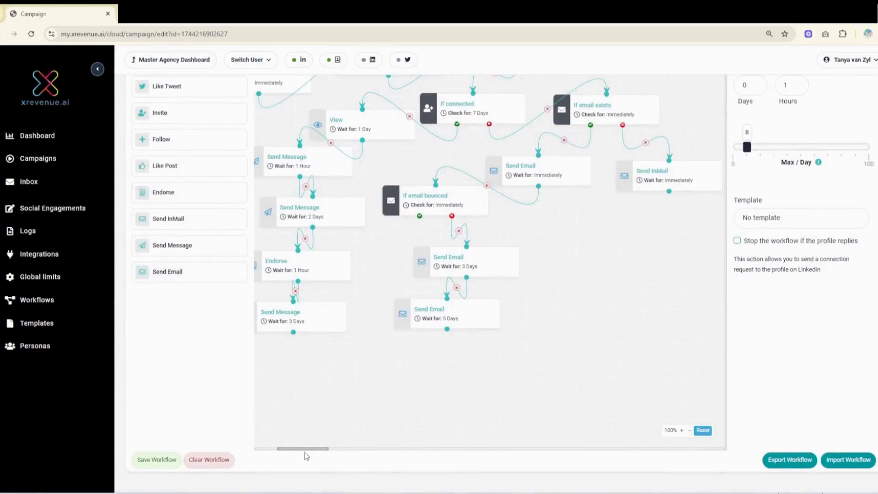
{"action": "scroll", "coordinate": [288, 449], "scroll_direction": "left", "scroll_amount": 5}
{"action": "scroll", "coordinate": [449, 386], "scroll_direction": "up", "scroll_amount": 3}
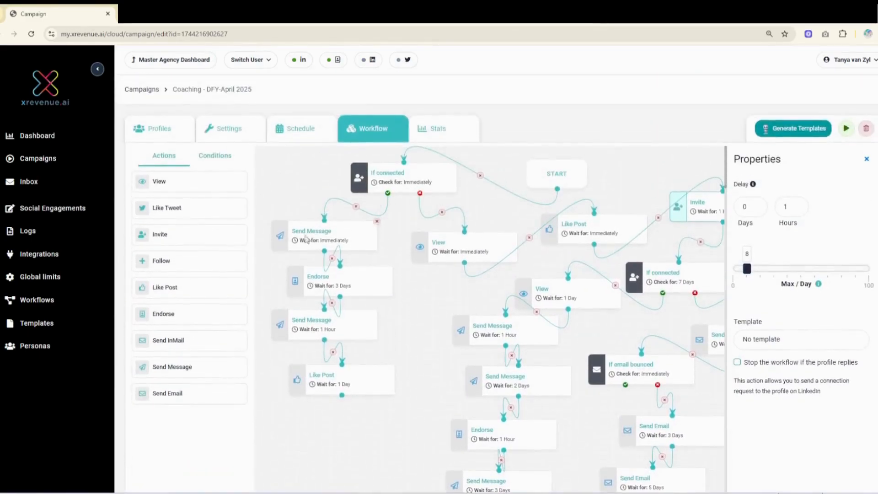
{"action": "left_click", "coordinate": [309, 238]}
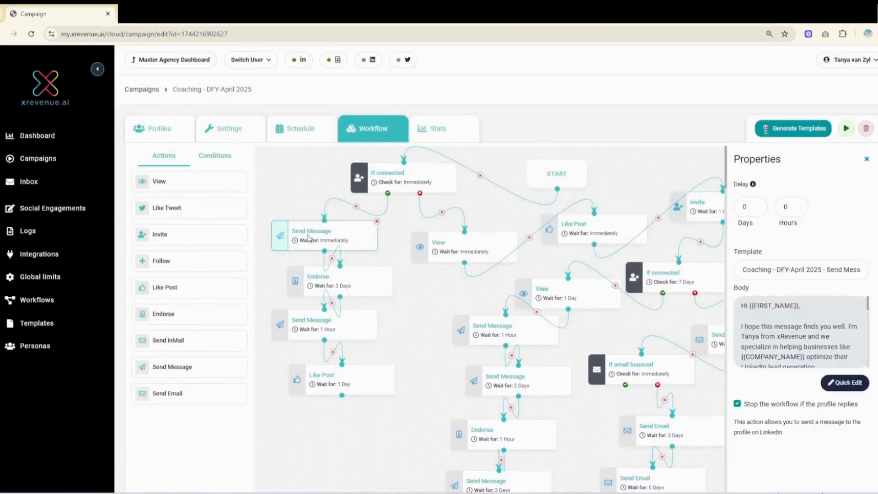
- Open the Send Message 1st Degree template for quick editing and tidy the end of the paragraph finishing with "straight to your inbox."
{"action": "left_click", "coordinate": [847, 383]}
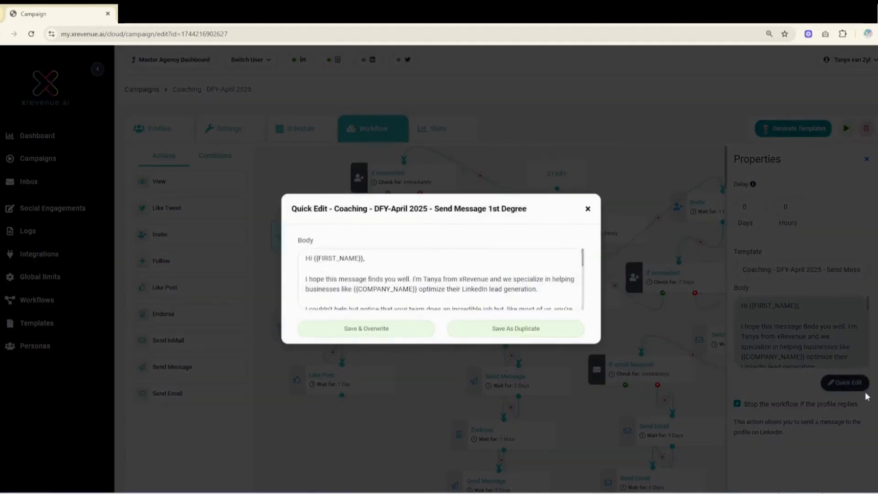
{"action": "scroll", "coordinate": [311, 274], "scroll_direction": "down", "scroll_amount": 2}
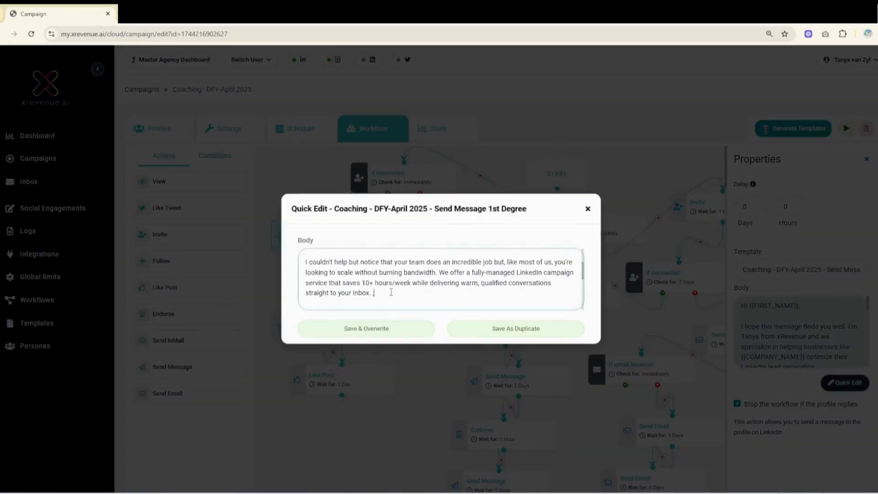
{"action": "key", "text": "shift+Left"}
{"action": "key", "text": "shift+Left"}
{"action": "key", "text": "shift+Left"}
{"action": "key", "text": "shift+Left"}
{"action": "key", "text": "shift+Left"}
{"action": "key", "text": "BackSpace"}
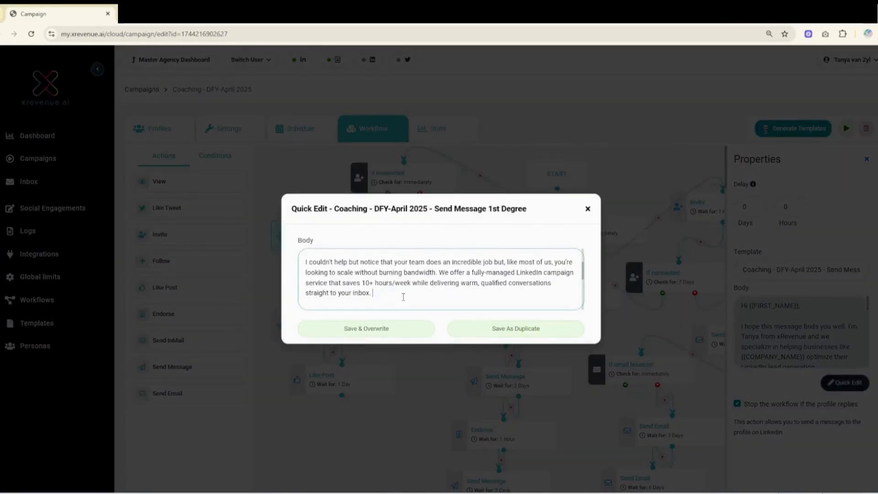
- Add the sender's surname to the sign-off of the Send Message 1st Degree template and save it by overwriting
{"action": "scroll", "coordinate": [403, 297], "scroll_direction": "down", "scroll_amount": 3}
{"action": "scroll", "coordinate": [404, 297], "scroll_direction": "down", "scroll_amount": 3}
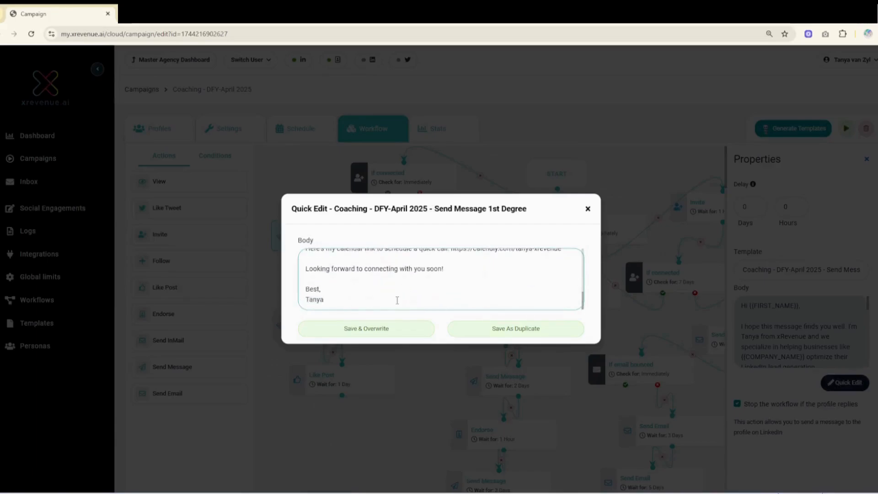
{"action": "left_click", "coordinate": [397, 300]}
{"action": "type", "text": "VAN zYL"}
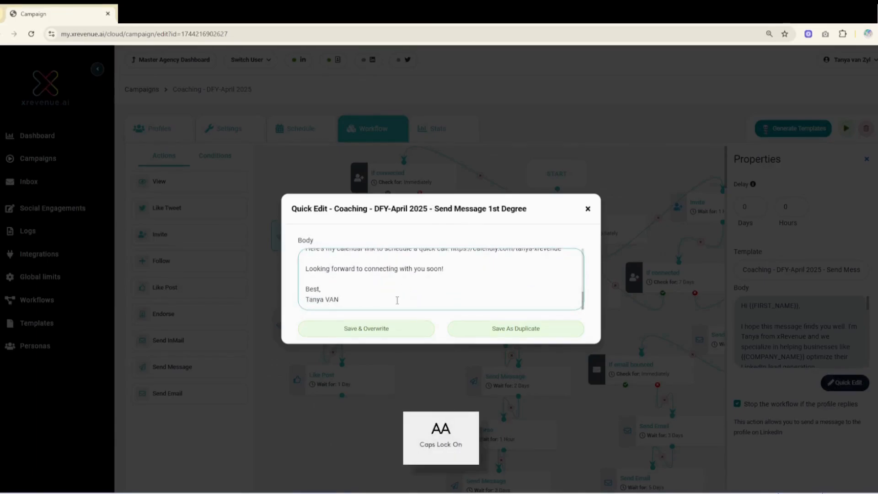
{"action": "key", "text": "BackSpace"}
{"action": "key", "text": "BackSpace"}
{"action": "key", "text": "BackSpace"}
{"action": "key", "text": "Caps_Lock"}
{"action": "type", "text": "van"}
{"action": "key", "text": "Caps_Lock"}
{"action": "type", "text": "Z"}
{"action": "key", "text": "Caps_Lock"}
{"action": "type", "text": "yk"}
{"action": "key", "text": "BackSpace"}
{"action": "type", "text": "l"}
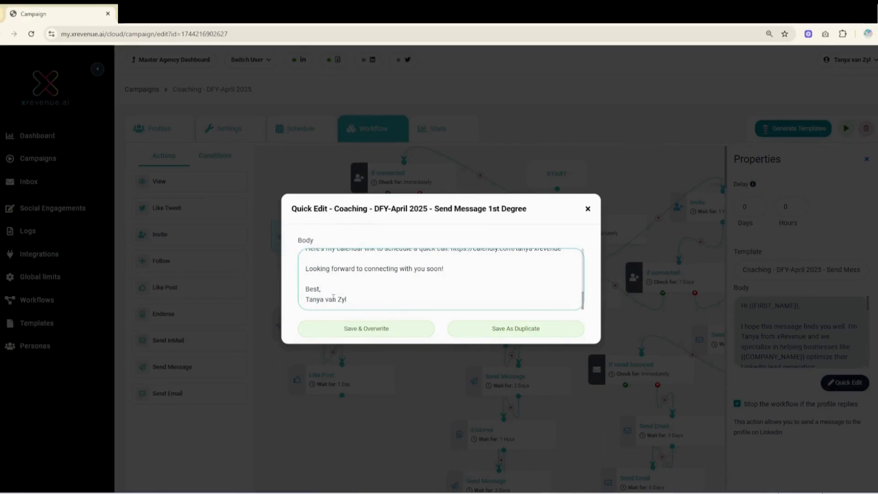
{"action": "left_click", "coordinate": [362, 332]}
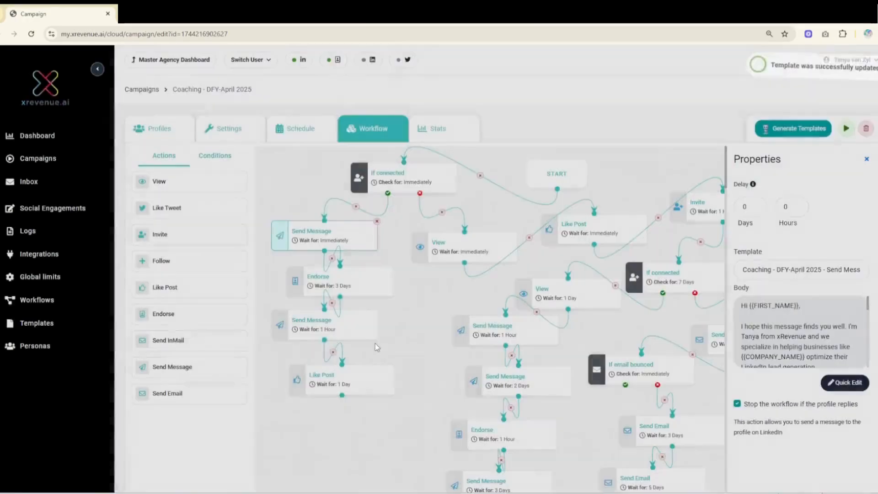
- Check the sign-off of the 1-hour Send Message template after Endorse in its quick editor and close it without saving
{"action": "left_click", "coordinate": [317, 324]}
{"action": "left_click", "coordinate": [835, 382]}
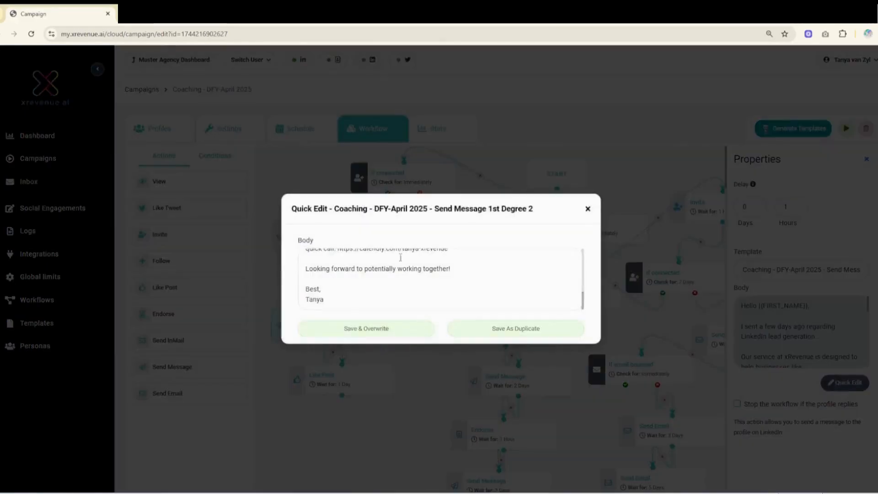
{"action": "left_click", "coordinate": [588, 211]}
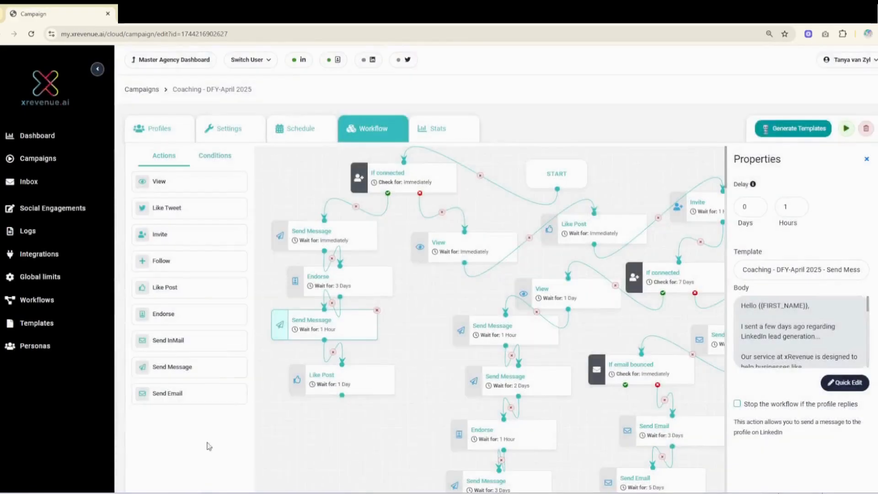
- Review the template body and properties of the 3-day Send Email action and the immediate Send Email action
{"action": "scroll", "coordinate": [463, 229], "scroll_direction": "down", "scroll_amount": 1}
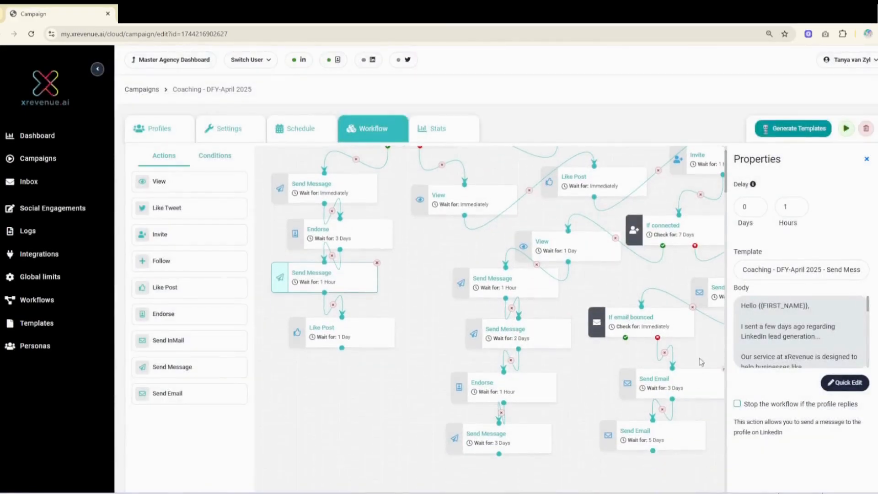
{"action": "left_click", "coordinate": [653, 381]}
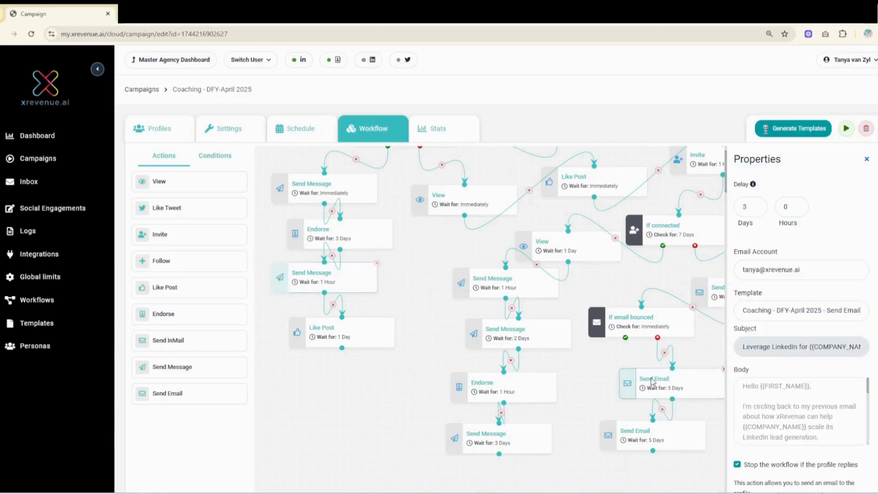
{"action": "scroll", "coordinate": [797, 398], "scroll_direction": "down", "scroll_amount": 8}
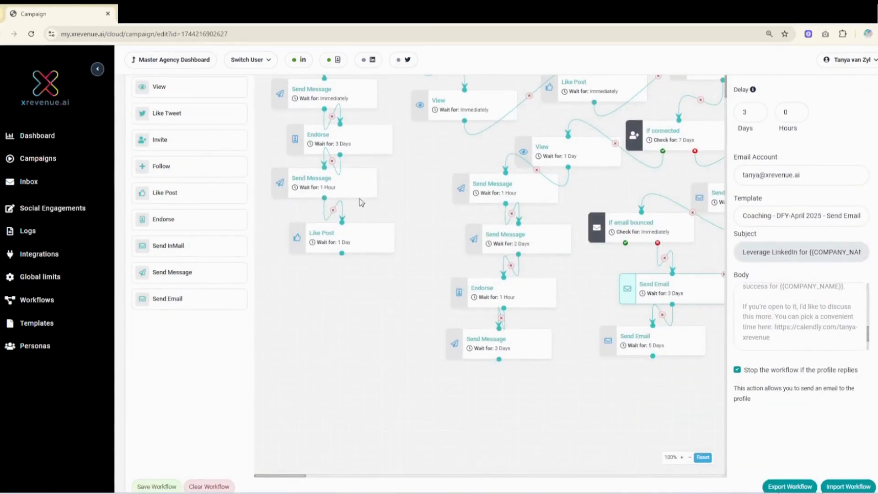
{"action": "left_click", "coordinate": [718, 198]}
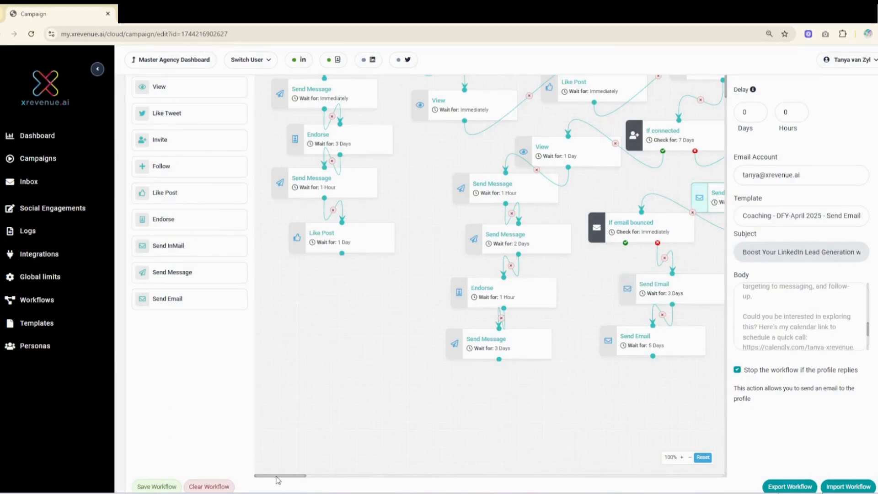
- Review the Send InMail action's template in its quick editor, close it without saving, and save the workflow
{"action": "left_click_drag", "start_coordinate": [278, 479], "coordinate": [310, 478]}
{"action": "left_click", "coordinate": [585, 203]}
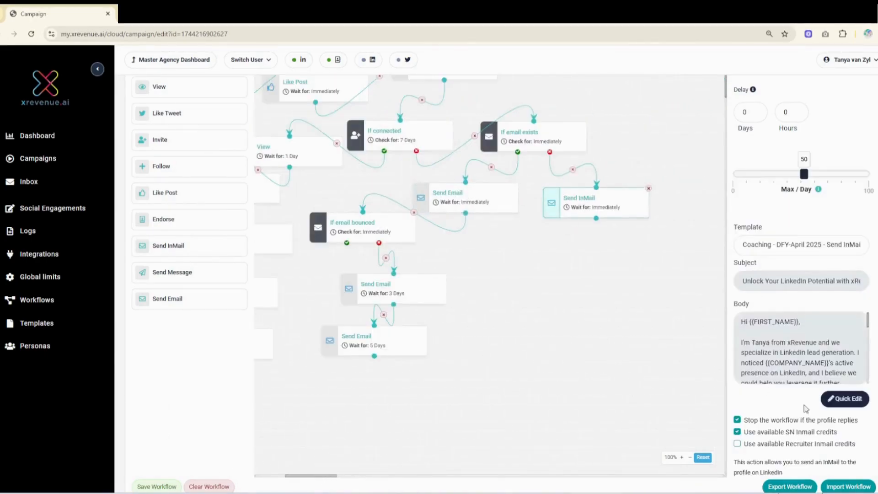
{"action": "left_click", "coordinate": [856, 398]}
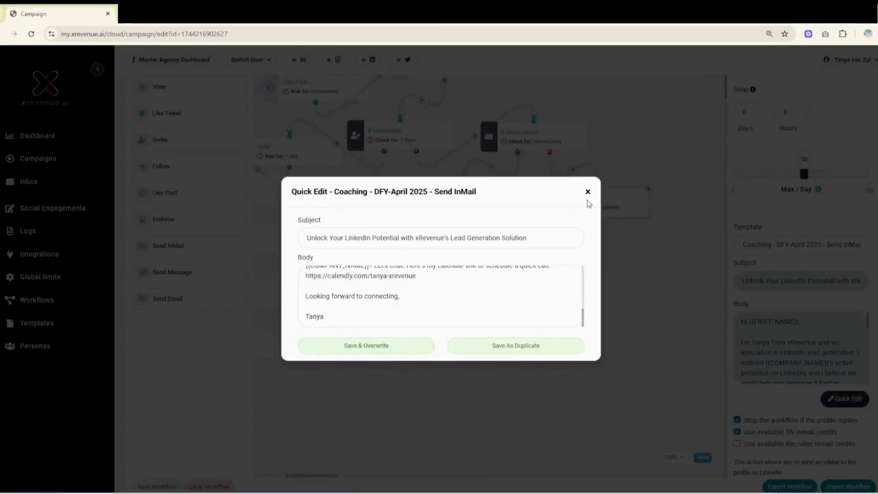
{"action": "left_click", "coordinate": [588, 192]}
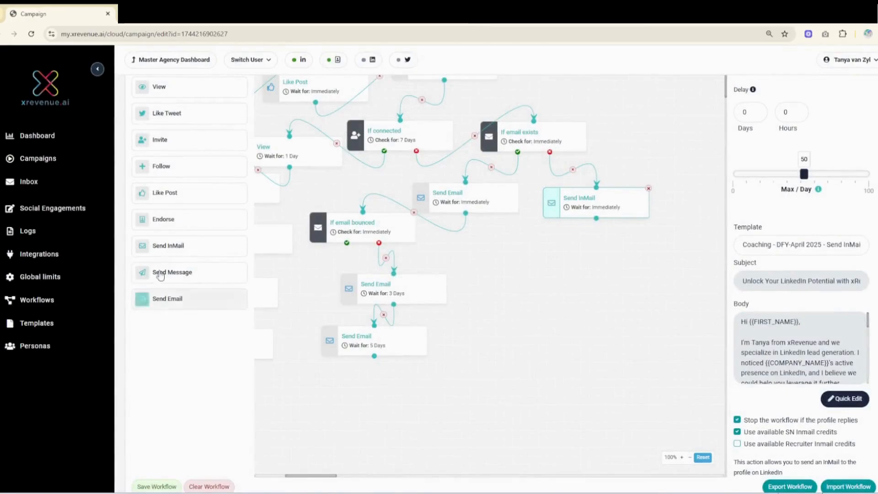
{"action": "scroll", "coordinate": [160, 274], "scroll_direction": "down", "scroll_amount": 1}
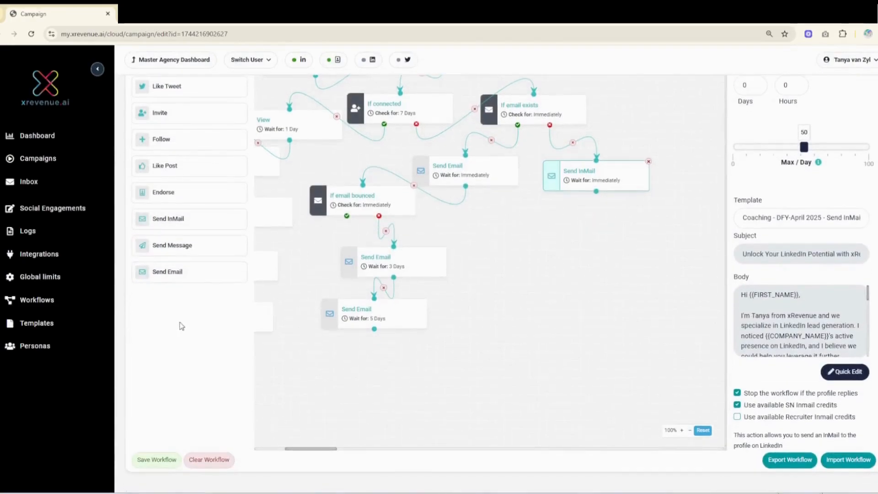
{"action": "left_click", "coordinate": [169, 466]}
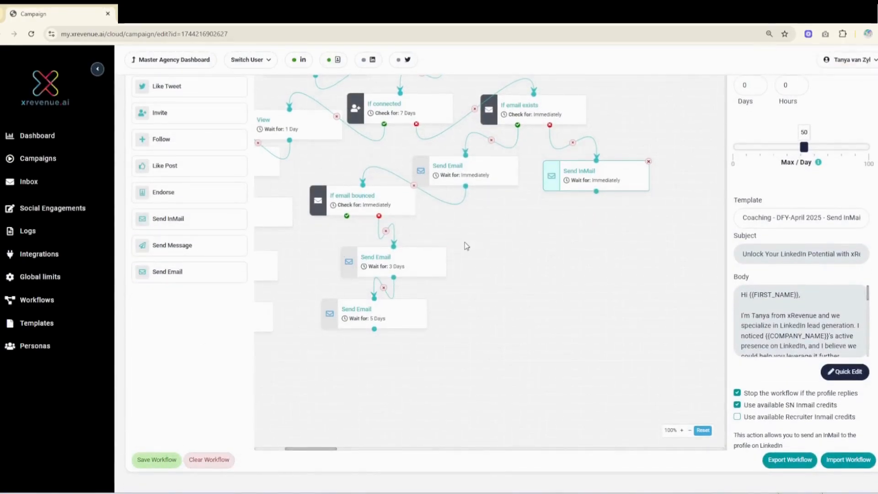
- Read the immediate Send Email action's message body and open the Email Sequence templates
{"action": "left_click", "coordinate": [450, 166]}
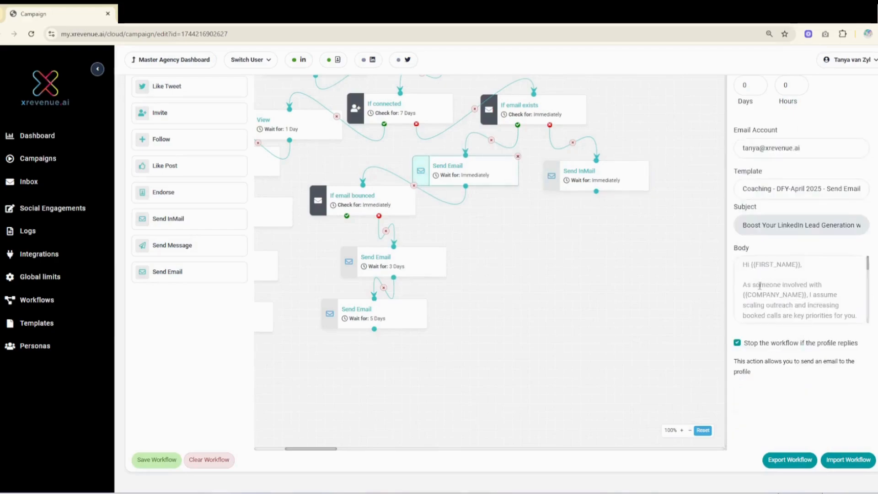
{"action": "scroll", "coordinate": [760, 286], "scroll_direction": "down", "scroll_amount": 3}
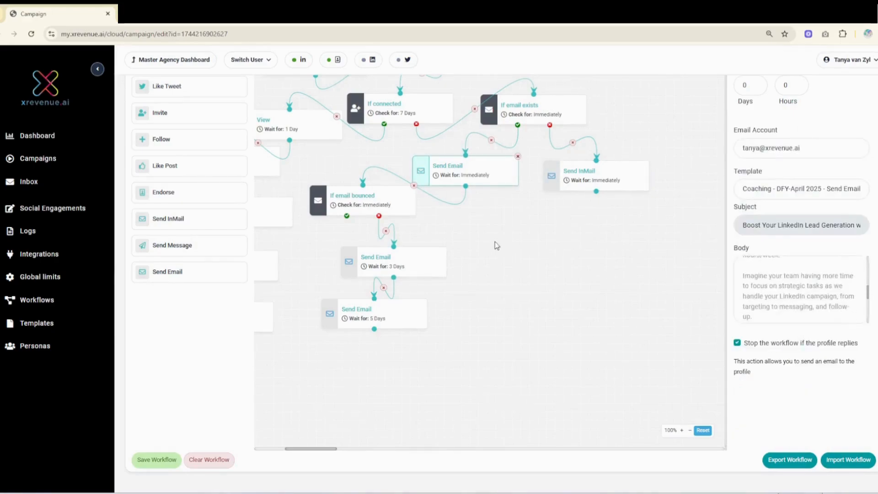
{"action": "left_click", "coordinate": [46, 326]}
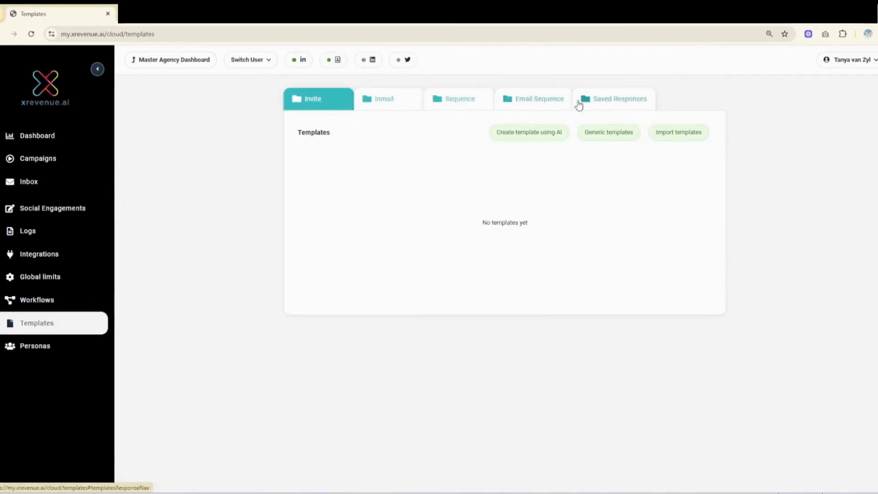
{"action": "left_click", "coordinate": [548, 105]}
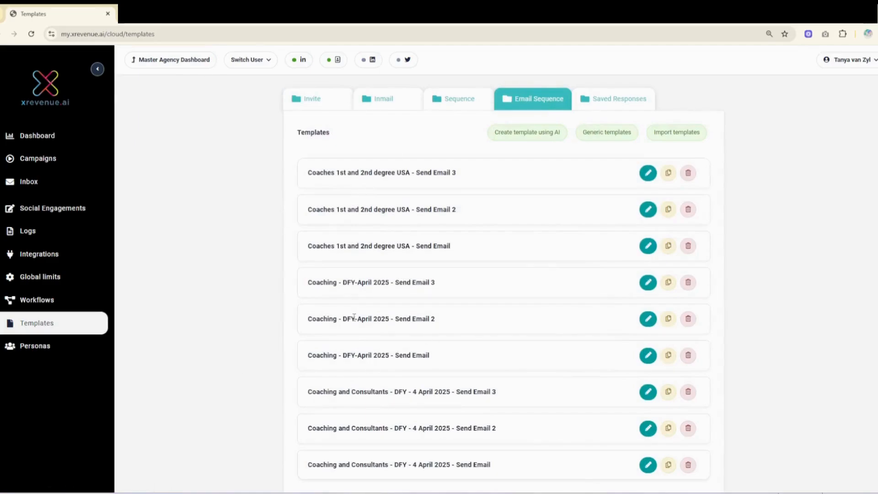
- Locate the three Coaching - DFY-April 2025 email templates and open Coaching - DFY-April 2025 - Send Email for editing
{"action": "scroll", "coordinate": [354, 318], "scroll_direction": "down", "scroll_amount": 1}
{"action": "left_click_drag", "start_coordinate": [343, 320], "coordinate": [414, 325]}
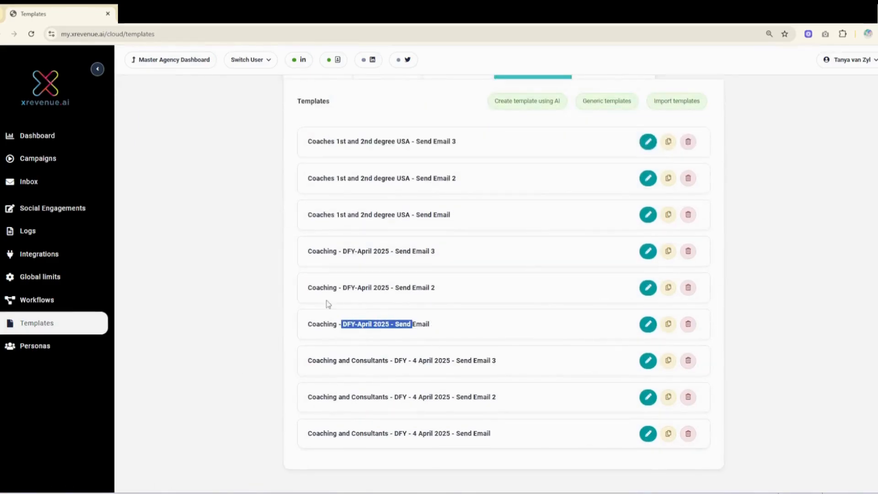
{"action": "left_click", "coordinate": [437, 329]}
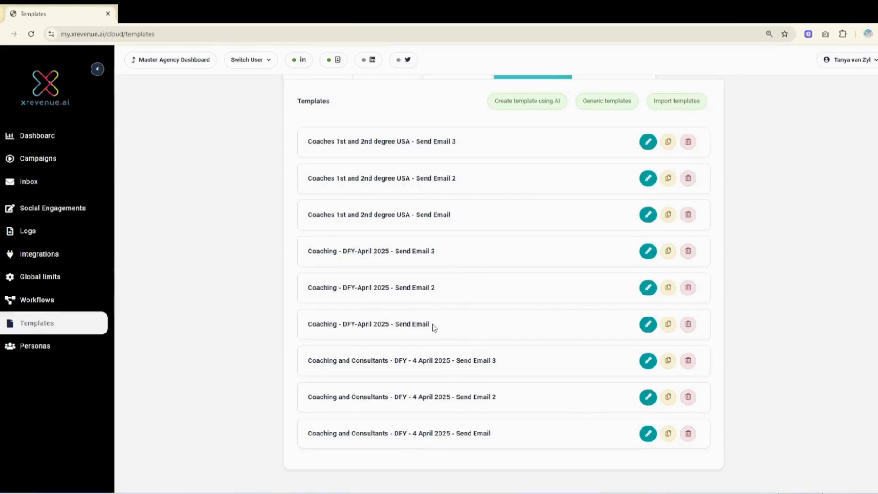
{"action": "left_click_drag", "start_coordinate": [308, 289], "coordinate": [421, 283]}
{"action": "left_click_drag", "start_coordinate": [322, 250], "coordinate": [441, 253]}
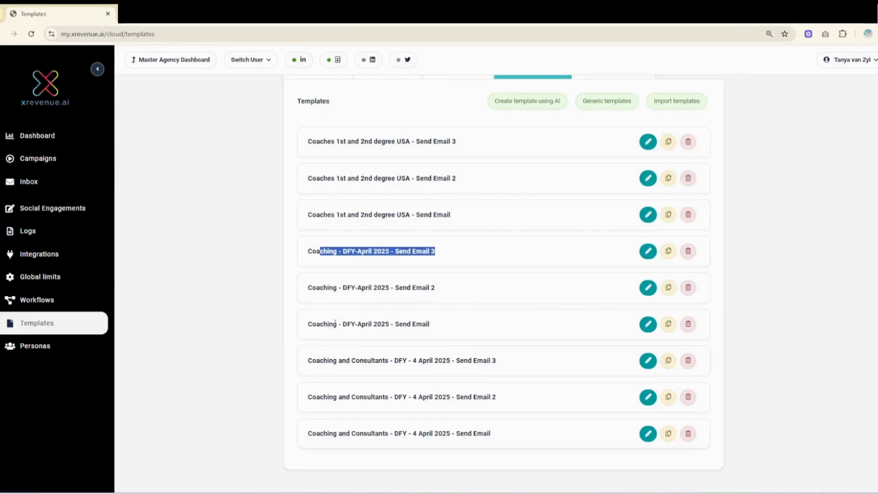
{"action": "left_click_drag", "start_coordinate": [327, 324], "coordinate": [467, 325]}
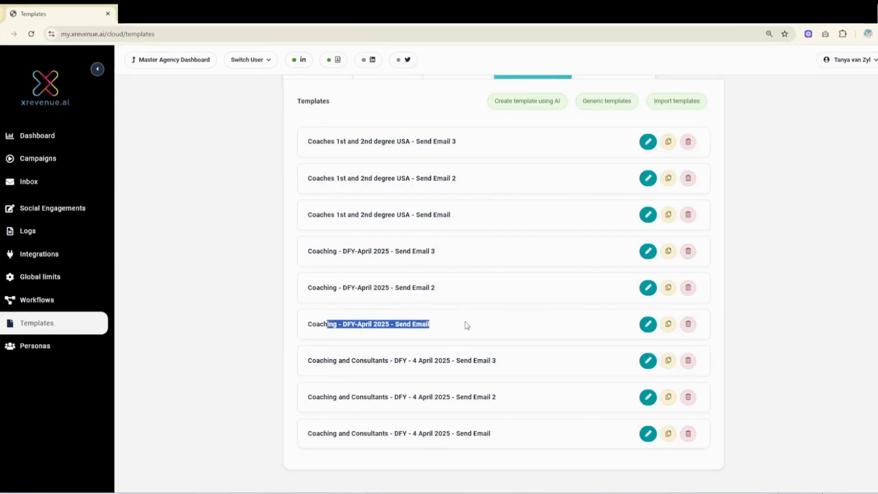
{"action": "left_click", "coordinate": [649, 325]}
{"action": "scroll", "coordinate": [408, 390], "scroll_direction": "down", "scroll_amount": 3}
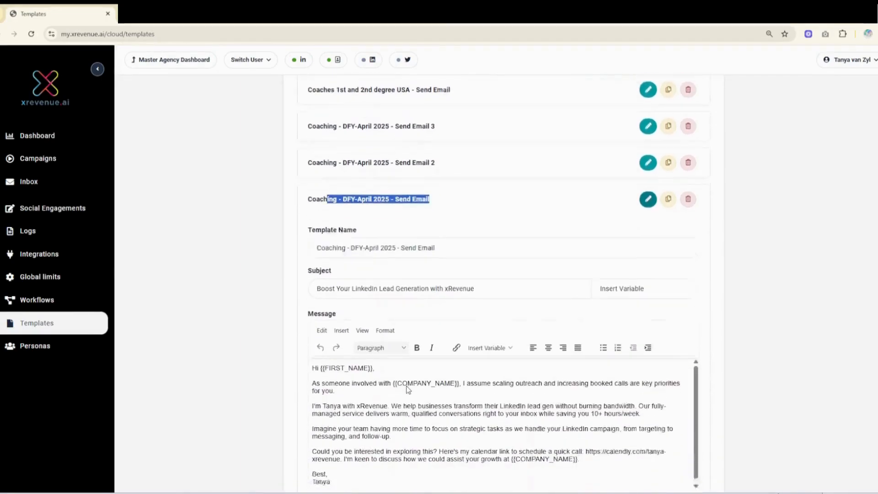
- Try inserting the FIRST_NAME variable at the end of the email template's subject and delete it again
{"action": "left_click_drag", "start_coordinate": [319, 271], "coordinate": [512, 278]}
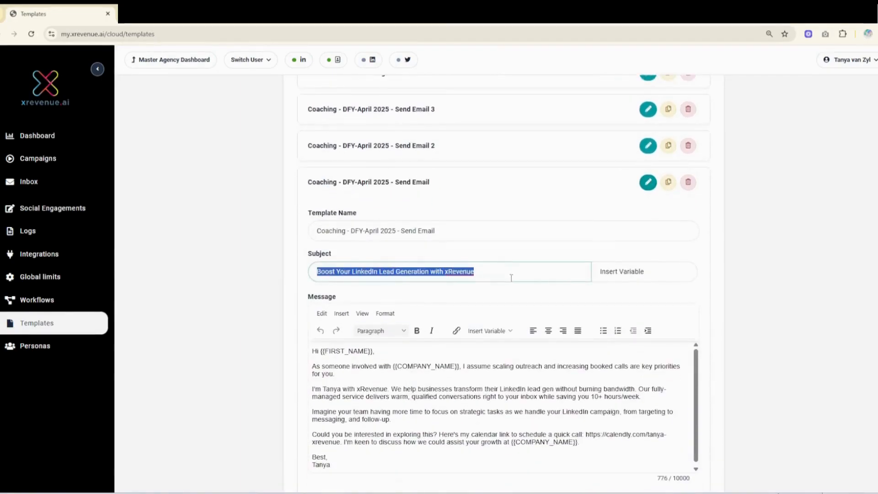
{"action": "left_click", "coordinate": [534, 275]}
{"action": "left_click", "coordinate": [599, 273]}
{"action": "left_click", "coordinate": [619, 300]}
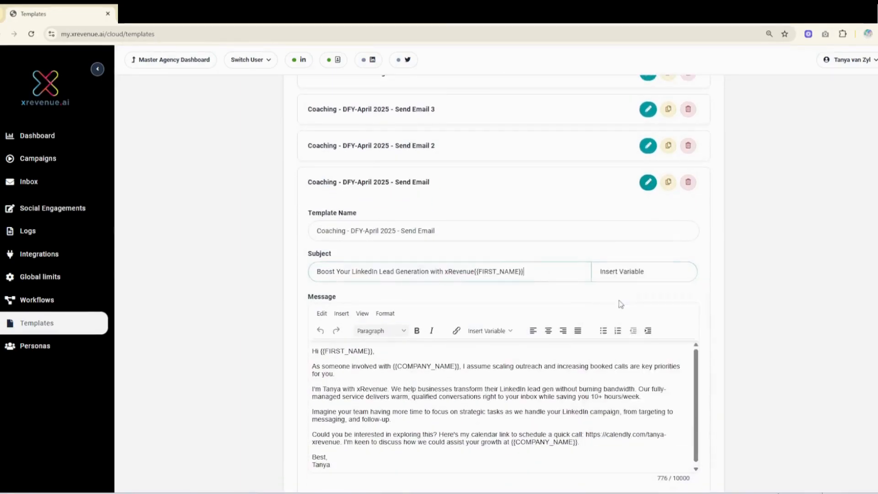
{"action": "left_click_drag", "start_coordinate": [530, 271], "coordinate": [473, 272]}
{"action": "key", "text": "BackSpace"}
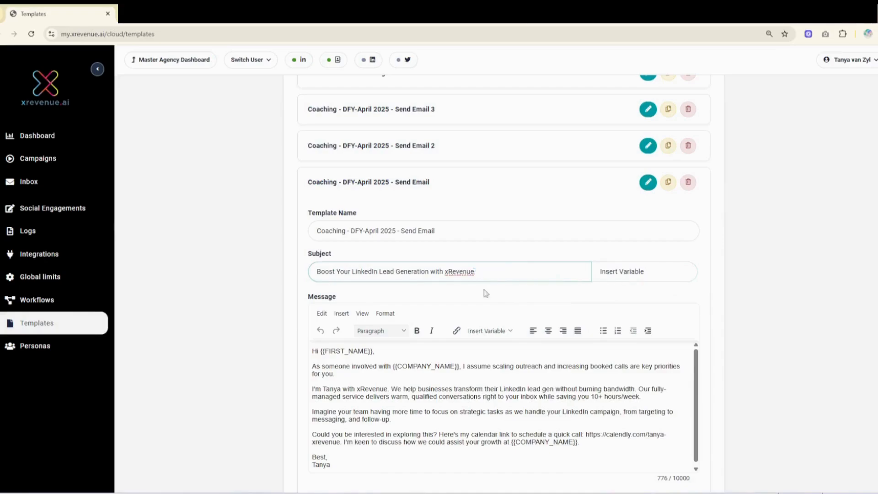
- Examine the FIRST_NAME and COMPANY_NAME variables in the opening lines of the email message
{"action": "scroll", "coordinate": [319, 306], "scroll_direction": "down", "scroll_amount": 1}
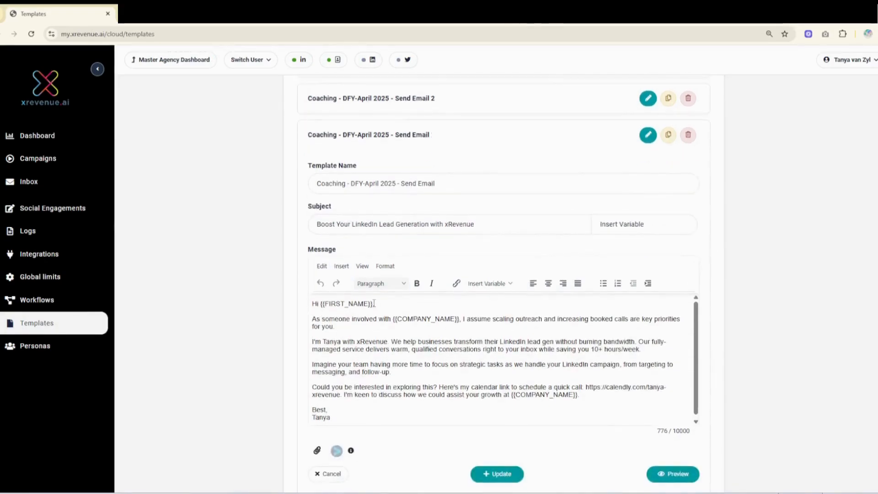
{"action": "left_click_drag", "start_coordinate": [374, 304], "coordinate": [323, 304]}
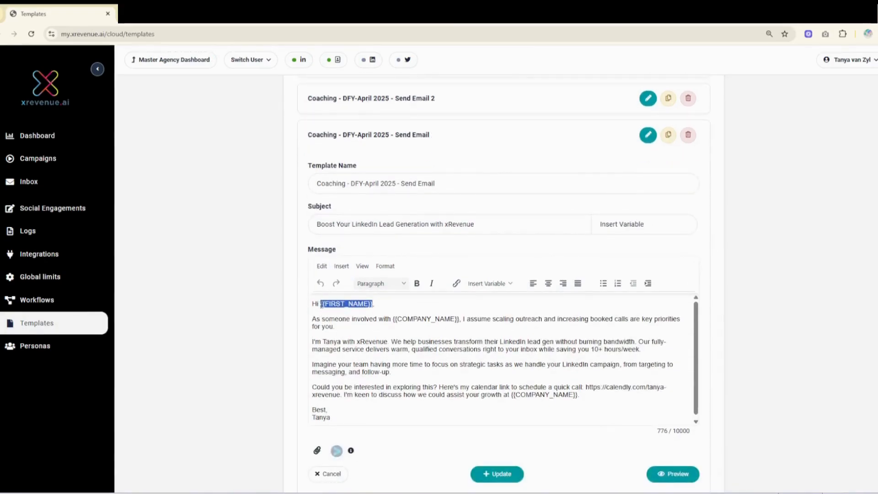
{"action": "left_click_drag", "start_coordinate": [394, 321], "coordinate": [460, 322]}
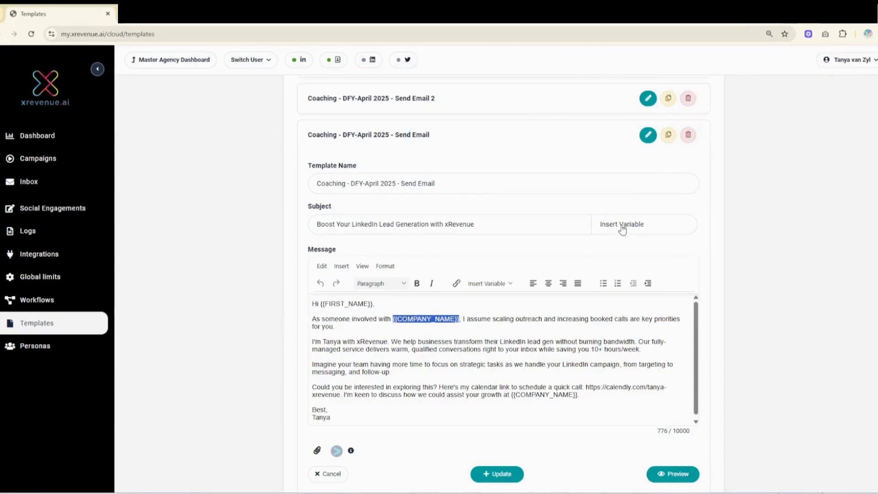
- Select the COMPANY_NAME variable in the message's first paragraph and insert the LAST_NAME variable at the end of the subject
{"action": "left_click", "coordinate": [460, 318]}
{"action": "left_click_drag", "start_coordinate": [459, 319], "coordinate": [393, 321]}
{"action": "left_click", "coordinate": [637, 223]}
{"action": "left_click", "coordinate": [625, 264]}
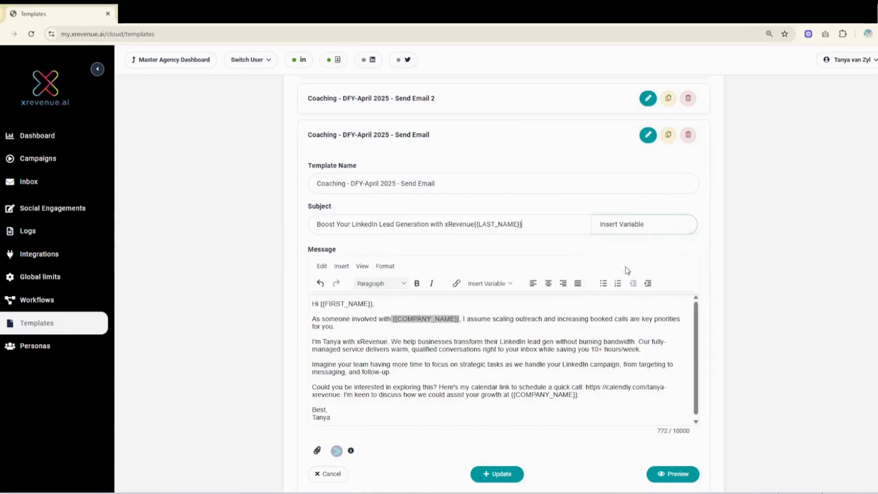
{"action": "left_click", "coordinate": [535, 221]}
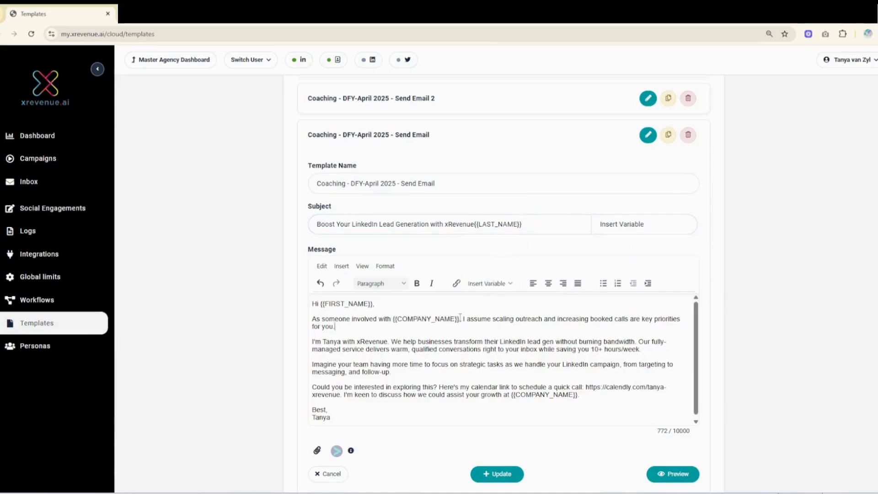
- Delete the LAST_NAME variable from the end of the email template's subject
{"action": "left_click_drag", "start_coordinate": [522, 224], "coordinate": [478, 225]}
{"action": "key", "text": "BackSpace"}
{"action": "left_click", "coordinate": [467, 338]}
- Try replacing the COMPANY_NAME variable in the message's first paragraph with the Last Name variable, and undo the replacement
{"action": "triple_click", "coordinate": [460, 319]}
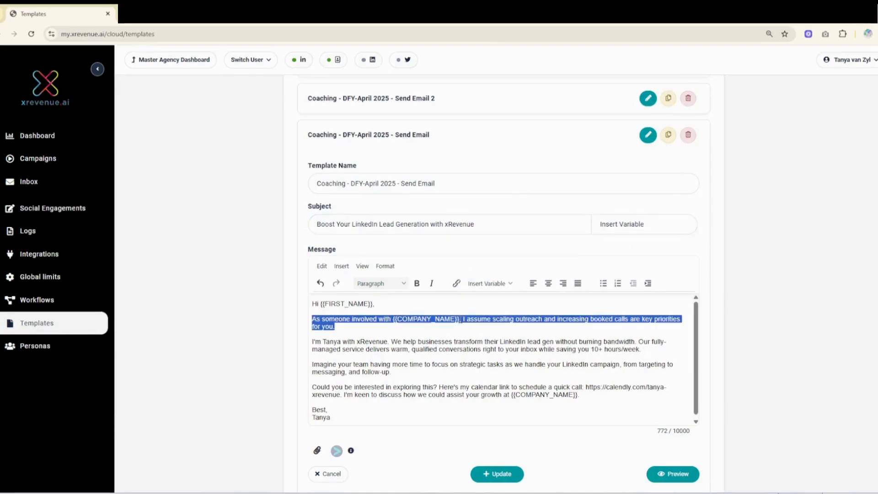
{"action": "left_click_drag", "start_coordinate": [461, 318], "coordinate": [393, 319]}
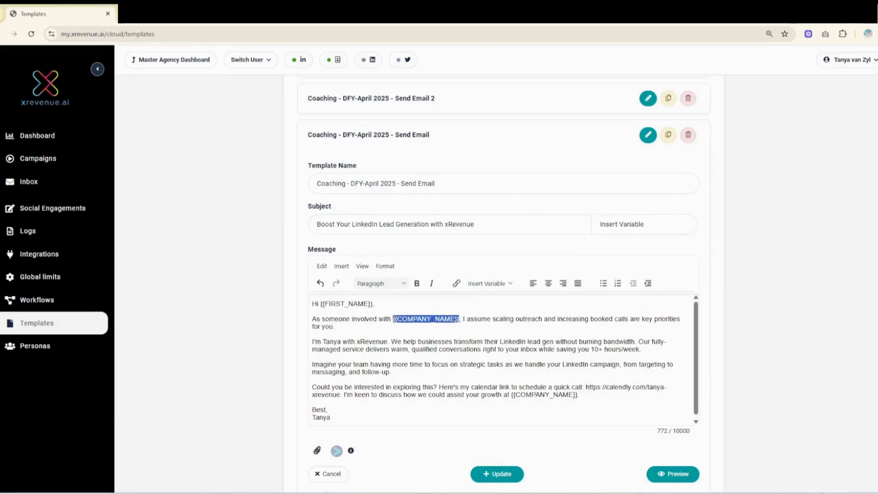
{"action": "left_click", "coordinate": [507, 284]}
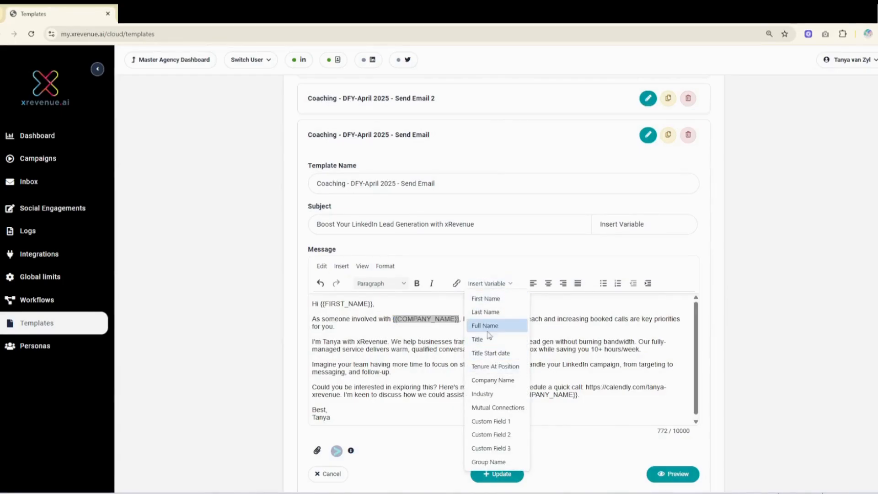
{"action": "left_click", "coordinate": [487, 312]}
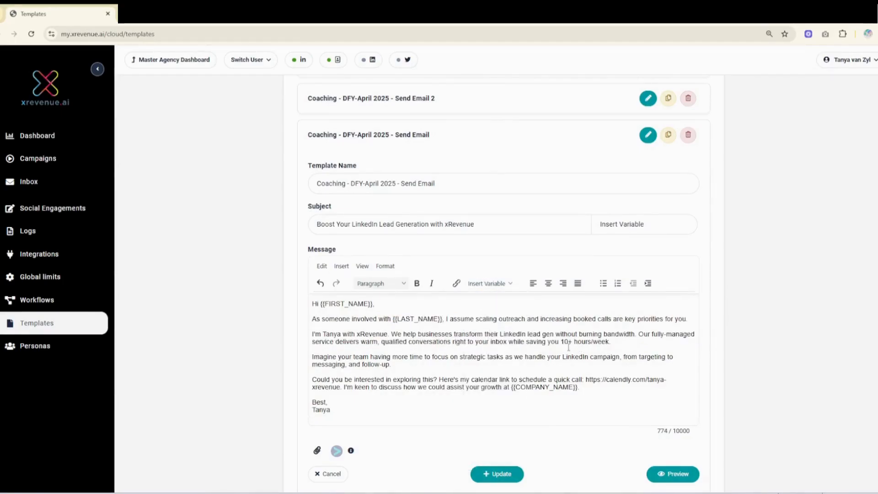
{"action": "key", "text": "ctrl+z"}
- Update the Coaching - DFY-April 2025 - Send Email template and open Send Email 2 and Send Email 3 for editing
{"action": "scroll", "coordinate": [490, 440], "scroll_direction": "down", "scroll_amount": 2}
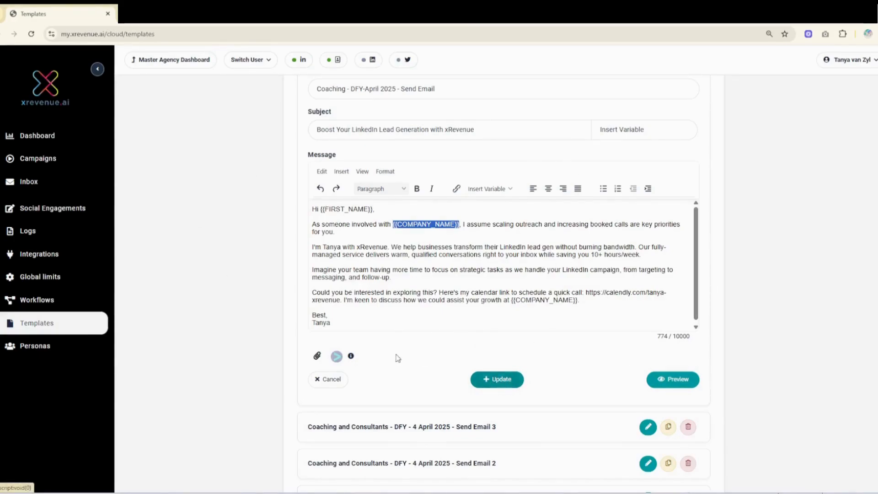
{"action": "left_click", "coordinate": [513, 386]}
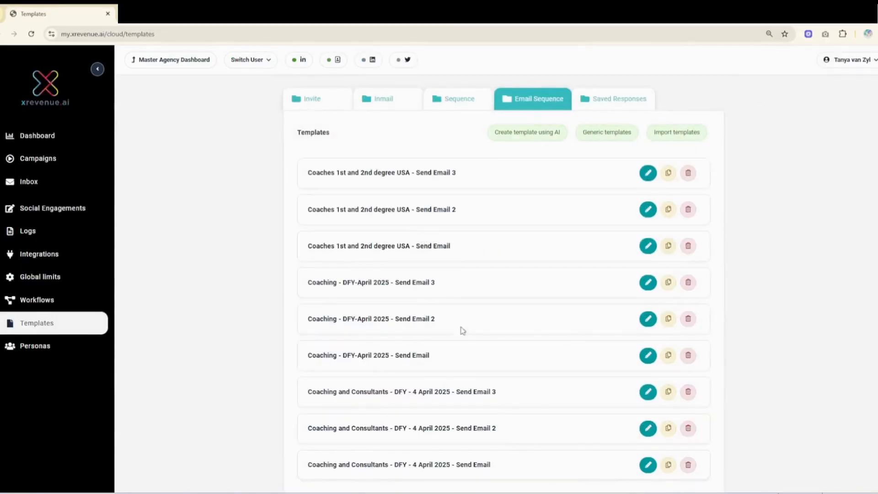
{"action": "left_click", "coordinate": [648, 319]}
{"action": "left_click", "coordinate": [648, 283]}
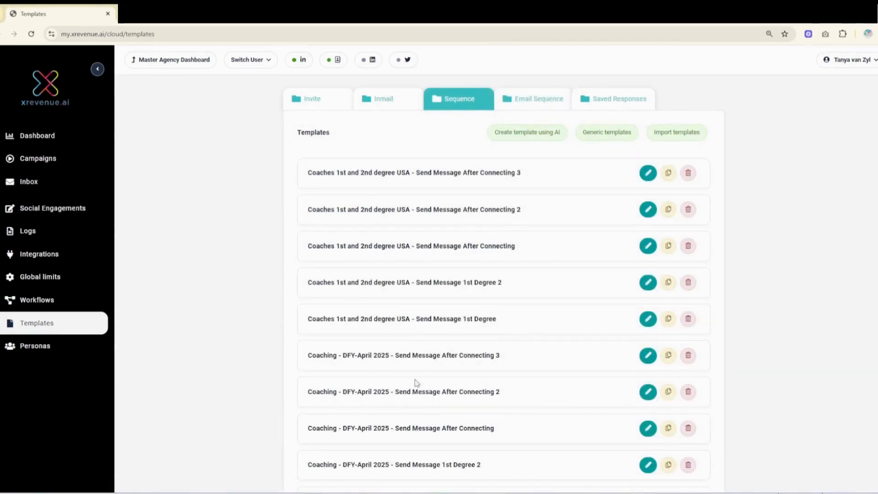
- Examine the names of the Sequence templates, especially the 1st Degree and After Connecting messages of Coaching and Consultants - DFY - 4 April 2025
{"action": "scroll", "coordinate": [415, 384], "scroll_direction": "down", "scroll_amount": 4}
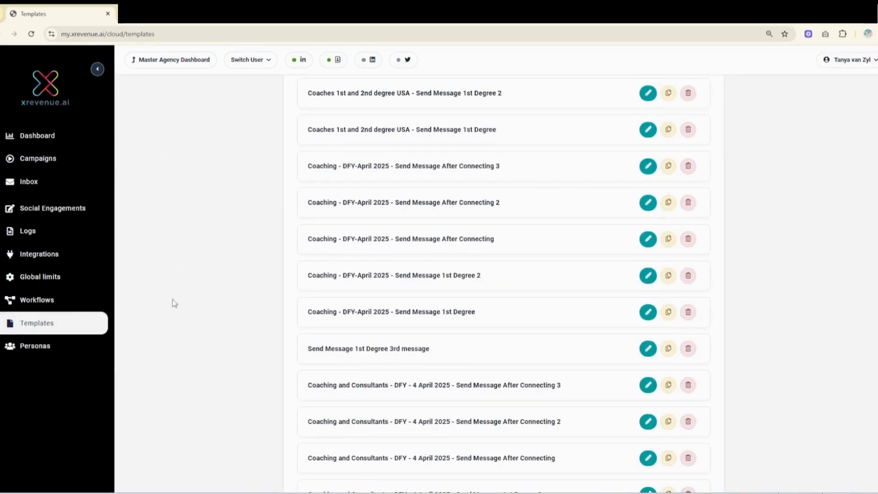
{"action": "scroll", "coordinate": [526, 438], "scroll_direction": "down", "scroll_amount": 3}
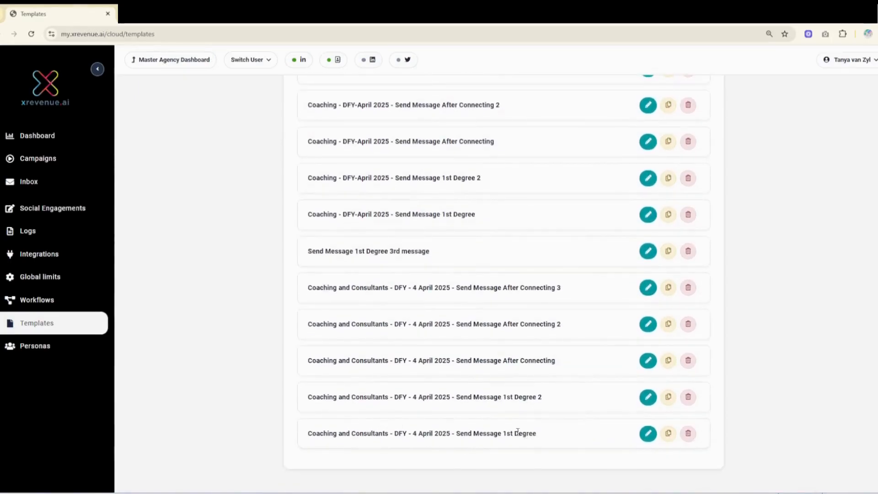
{"action": "left_click_drag", "start_coordinate": [539, 433], "coordinate": [481, 431]}
{"action": "left_click_drag", "start_coordinate": [543, 396], "coordinate": [456, 396]}
{"action": "left_click", "coordinate": [461, 373]}
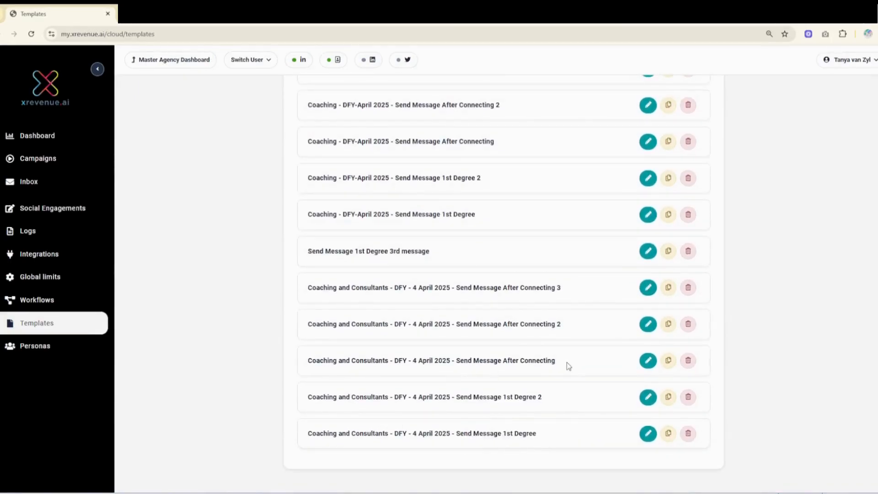
{"action": "left_click_drag", "start_coordinate": [563, 359], "coordinate": [455, 360]}
{"action": "left_click", "coordinate": [563, 325]}
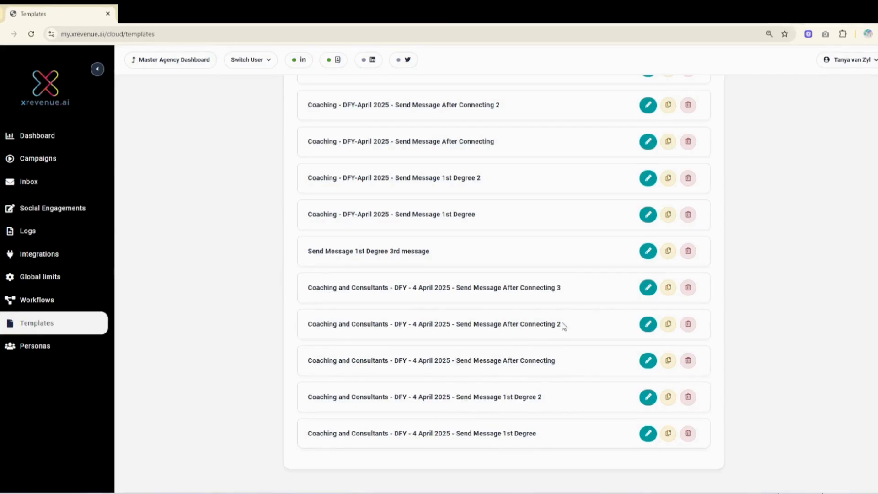
{"action": "left_click_drag", "start_coordinate": [563, 326], "coordinate": [474, 324]}
{"action": "left_click_drag", "start_coordinate": [571, 291], "coordinate": [444, 284]}
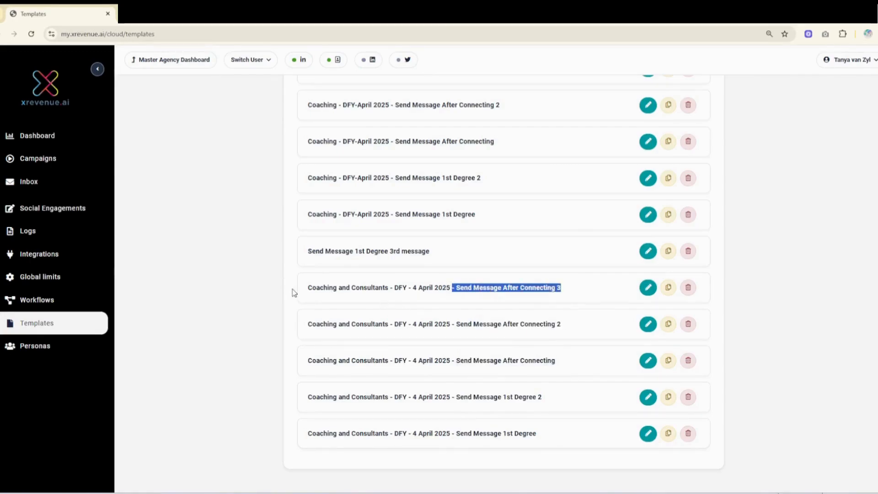
{"action": "scroll", "coordinate": [295, 411], "scroll_direction": "up", "scroll_amount": 6}
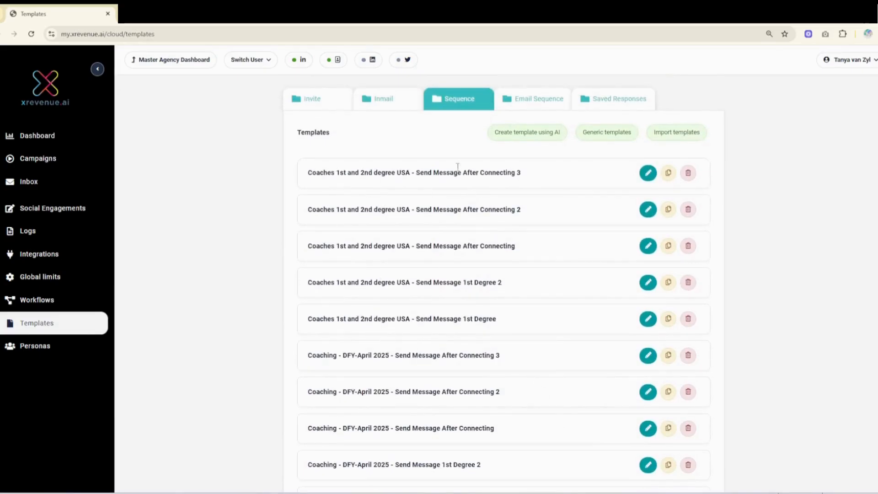
- Revisit the email and message sequence templates and open the Coaching and Consultants - DFY - 4 April 2025 - Send InMail template to read it
{"action": "left_click", "coordinate": [547, 103]}
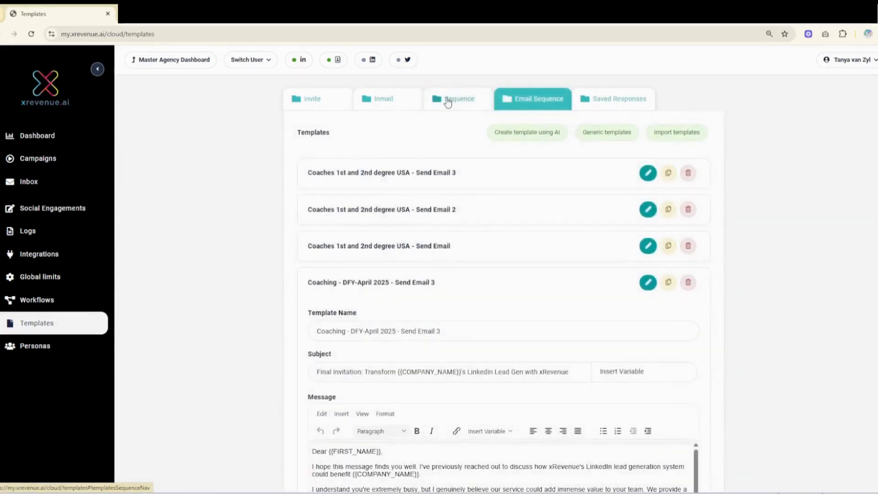
{"action": "left_click", "coordinate": [457, 106]}
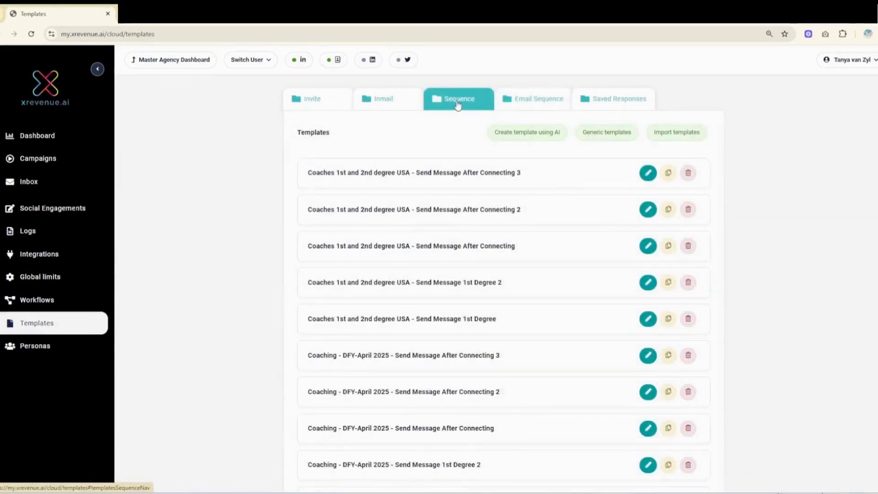
{"action": "left_click", "coordinate": [379, 103]}
{"action": "left_click", "coordinate": [653, 246]}
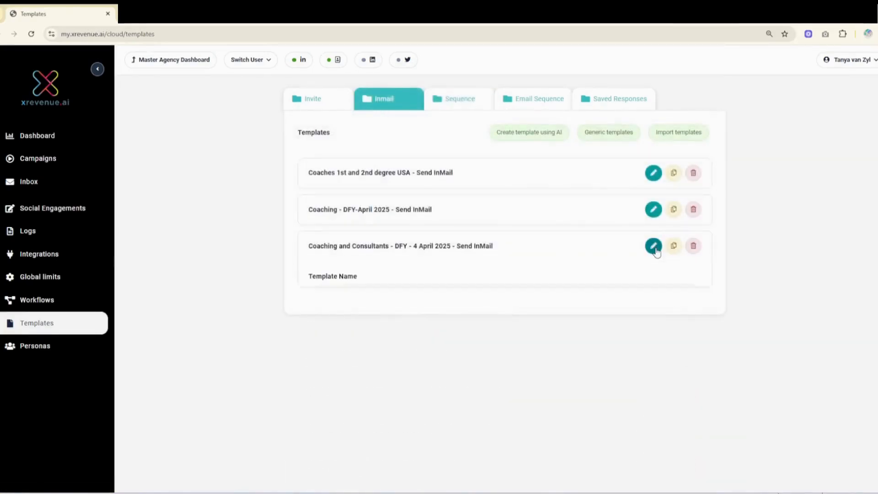
{"action": "scroll", "coordinate": [396, 345], "scroll_direction": "down", "scroll_amount": 3}
{"action": "scroll", "coordinate": [396, 345], "scroll_direction": "up", "scroll_amount": 1}
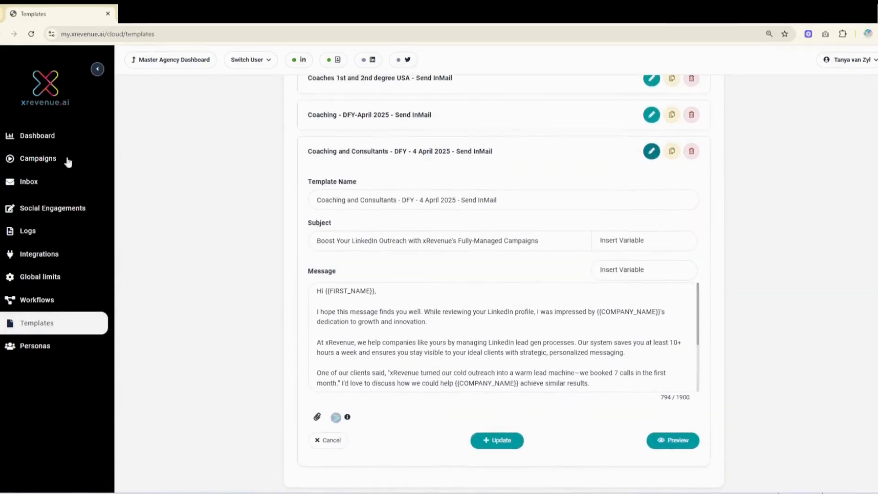
- Open the workflow of the Coaching - DFY-April 2025 campaign and view the properties of the two Send Message nodes in the connected branch
{"action": "left_click", "coordinate": [39, 159]}
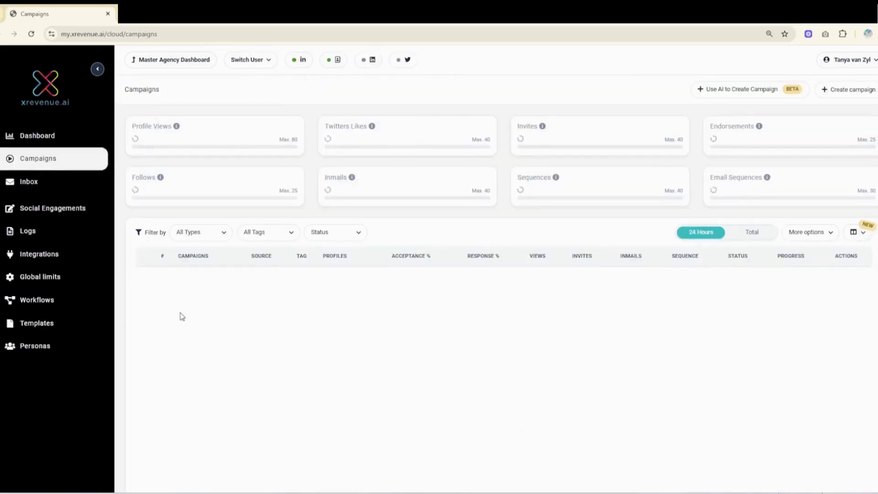
{"action": "left_click", "coordinate": [209, 280]}
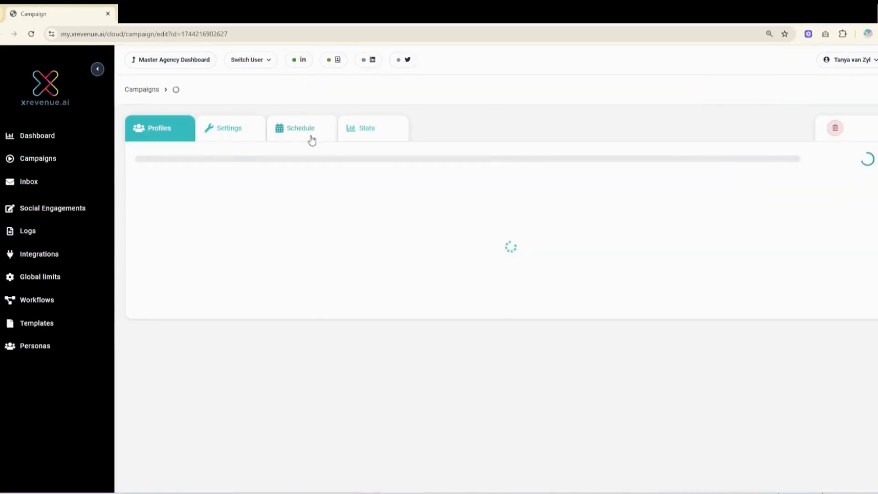
{"action": "left_click", "coordinate": [370, 133]}
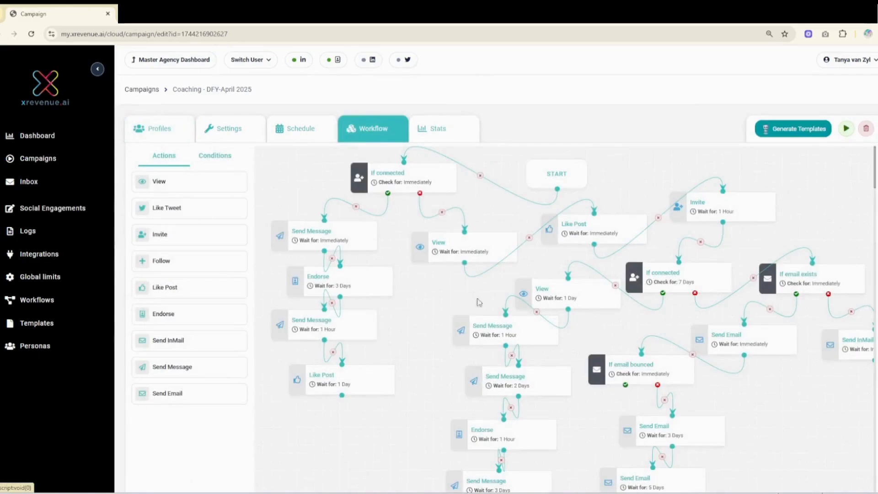
{"action": "left_click", "coordinate": [317, 239]}
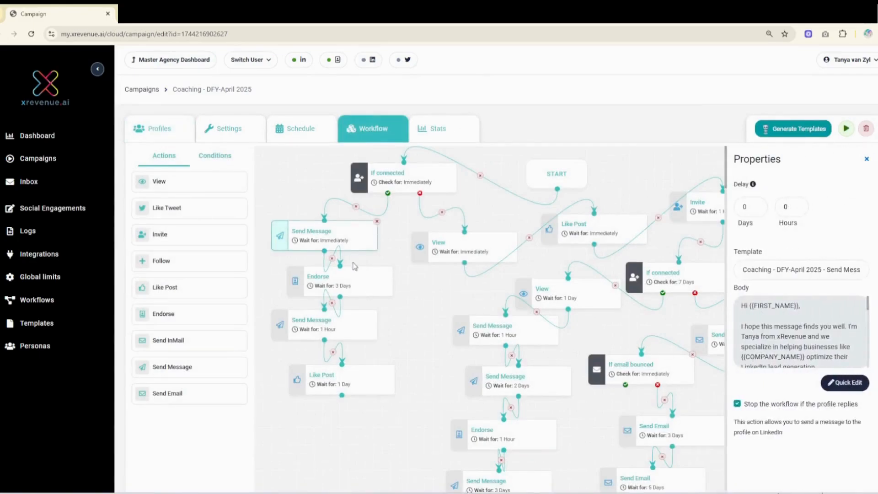
{"action": "left_click", "coordinate": [329, 320]}
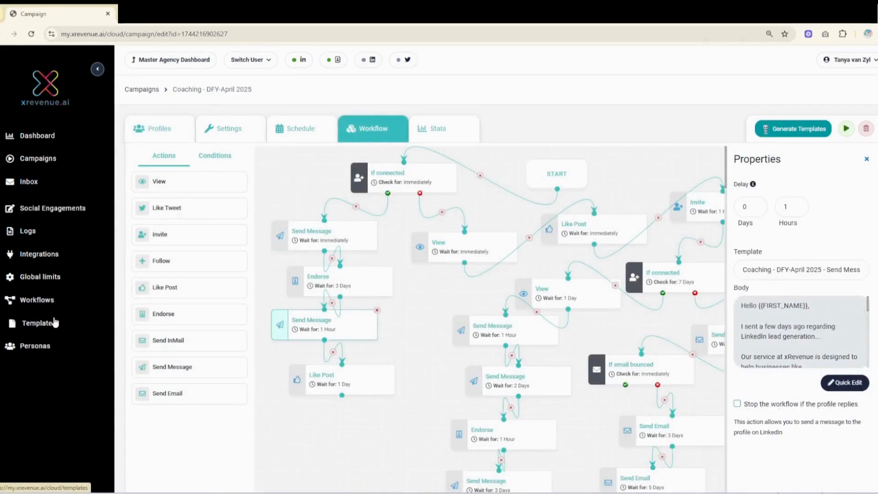
{"action": "left_click", "coordinate": [866, 159]}
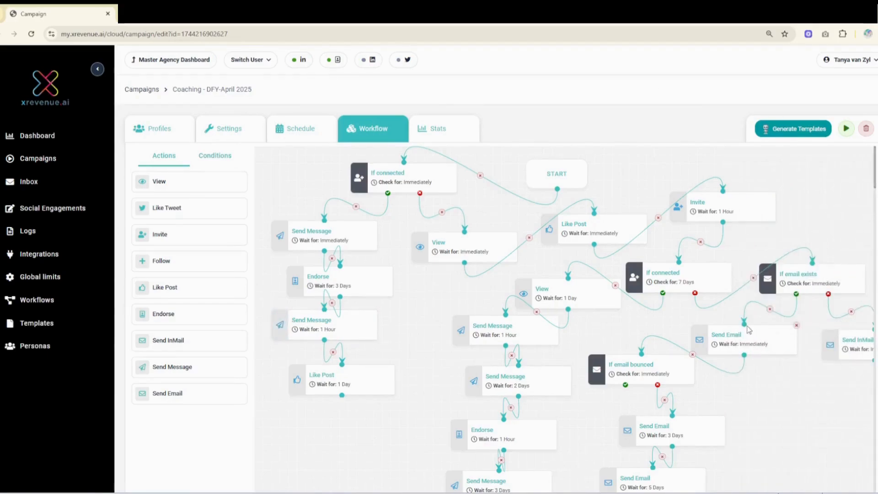
- Delete the email branch's nodes from the workflow: the immediate Send Email, If email bounced, and the 3-day and 5-day Send Email nodes
{"action": "left_click", "coordinate": [796, 327]}
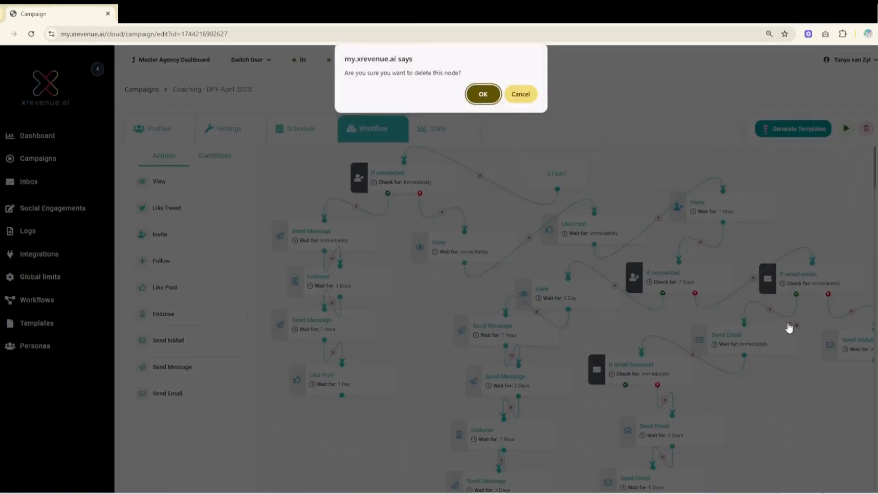
{"action": "key", "text": "Return"}
{"action": "left_click", "coordinate": [695, 356]}
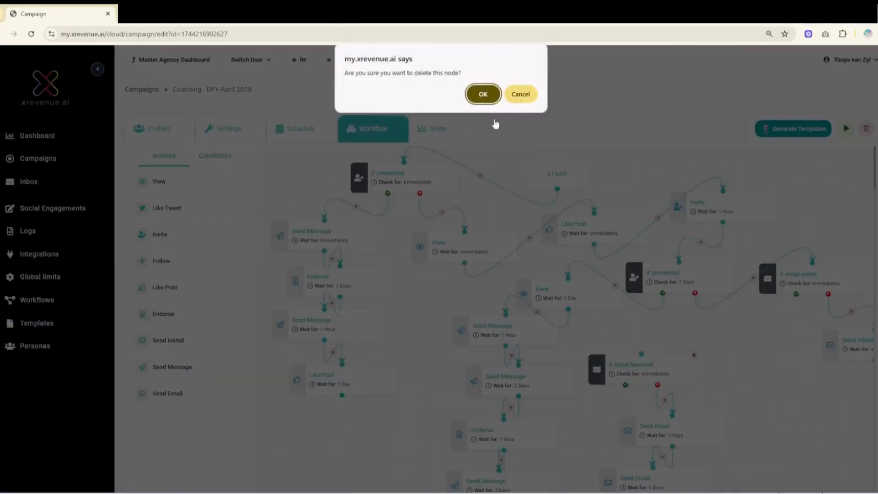
{"action": "key", "text": "Return"}
{"action": "scroll", "coordinate": [699, 331], "scroll_direction": "down", "scroll_amount": 2}
{"action": "left_click", "coordinate": [725, 323]}
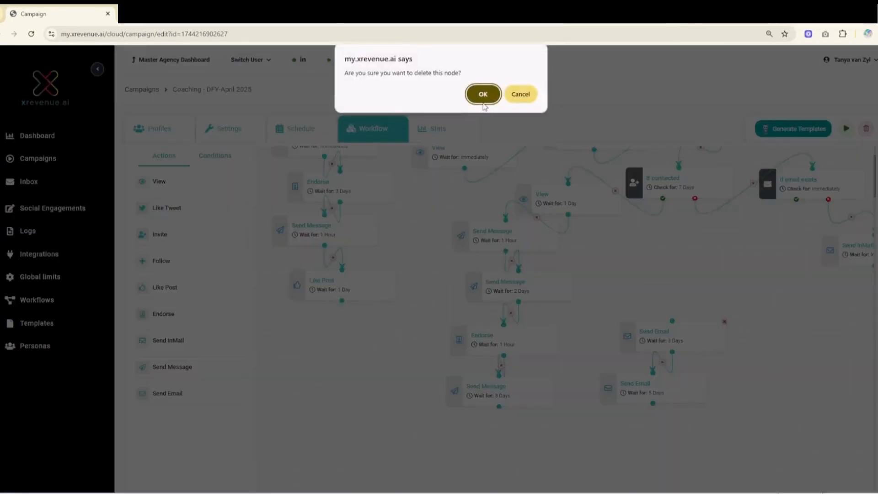
{"action": "key", "text": "Return"}
{"action": "left_click", "coordinate": [706, 378]}
{"action": "left_click", "coordinate": [484, 94]}
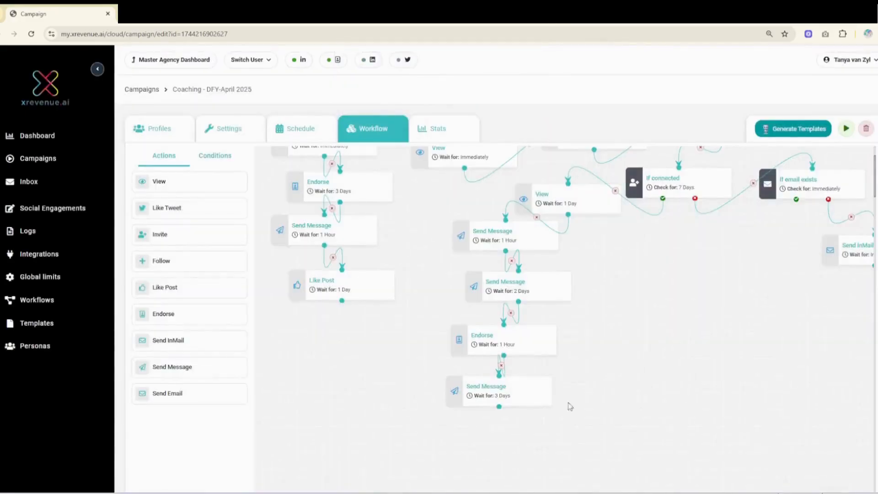
- Save the Coaching - DFY-April 2025 campaign's workflow
{"action": "scroll", "coordinate": [741, 387], "scroll_direction": "up", "scroll_amount": 2}
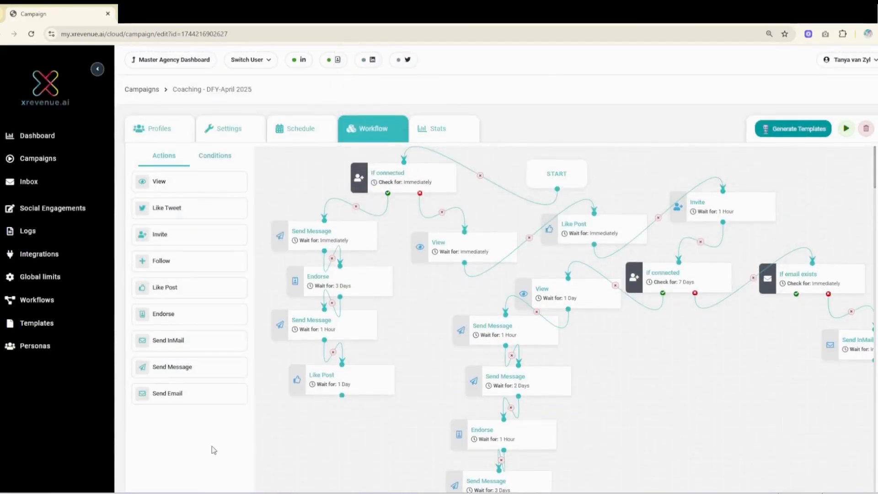
{"action": "scroll", "coordinate": [157, 406], "scroll_direction": "down", "scroll_amount": 3}
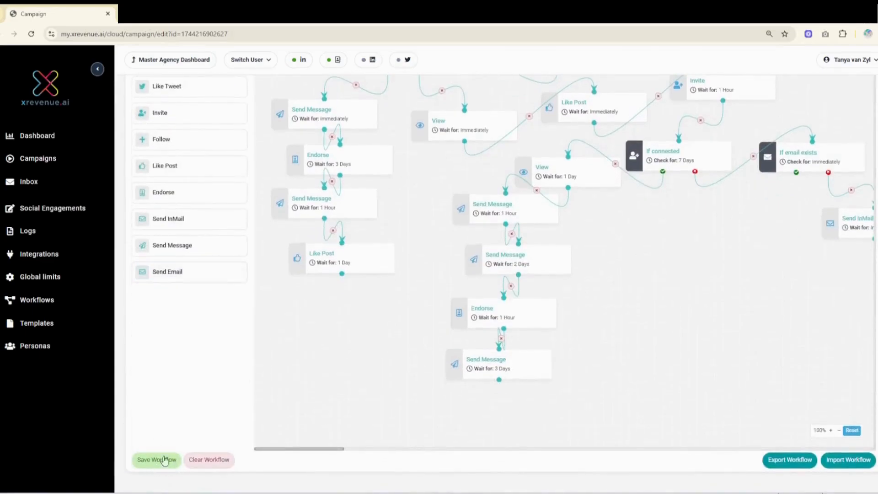
{"action": "left_click", "coordinate": [164, 459]}
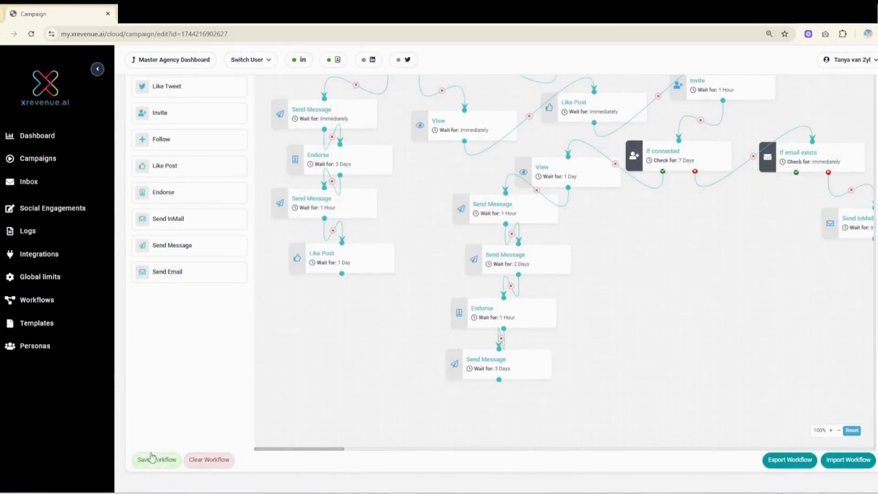
{"action": "scroll", "coordinate": [579, 340], "scroll_direction": "up", "scroll_amount": 3}
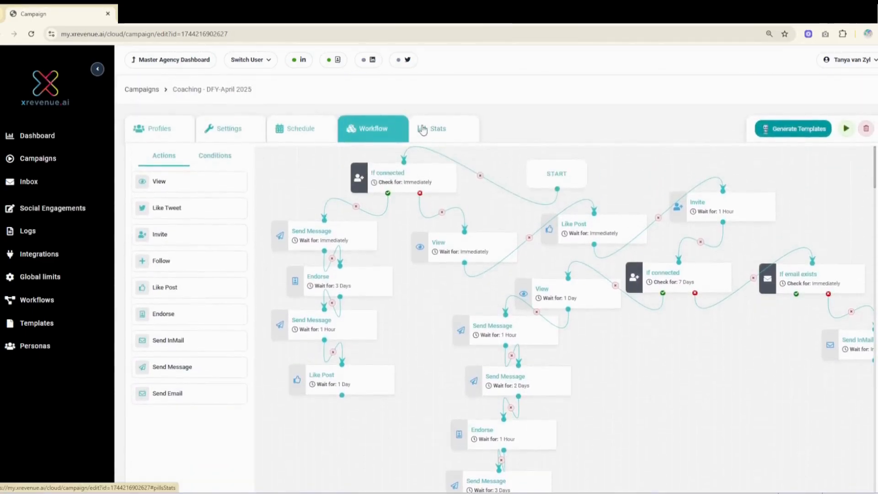
- Return to the campaign list, check the provisioning campaign's status, and open the Coaches 1st and 2nd degree USA campaign
{"action": "left_click", "coordinate": [141, 90]}
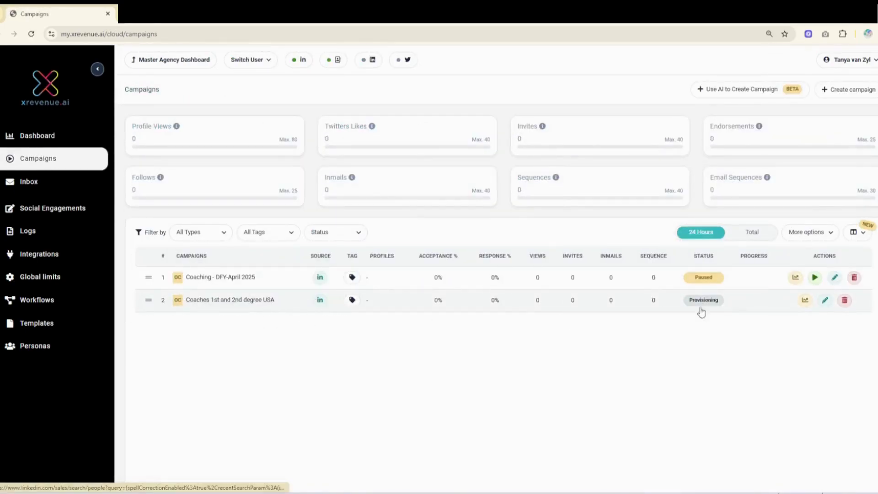
{"action": "mouse_move", "coordinate": [699, 298]}
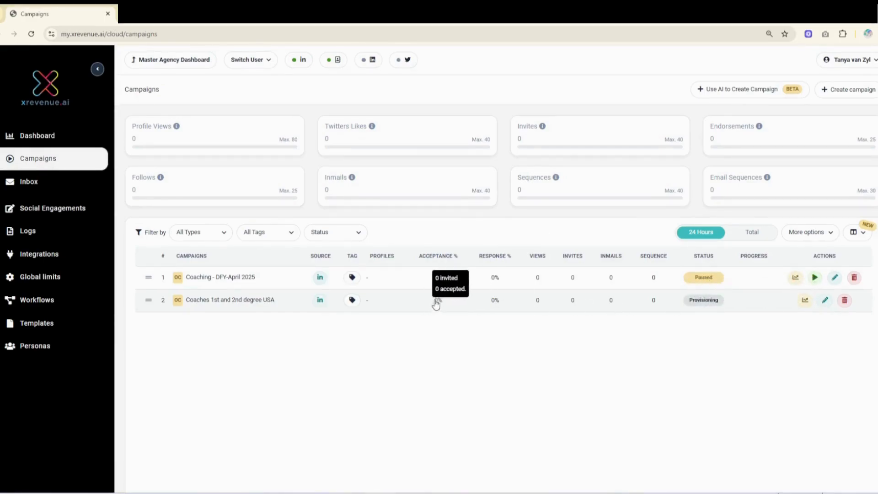
{"action": "left_click", "coordinate": [243, 300]}
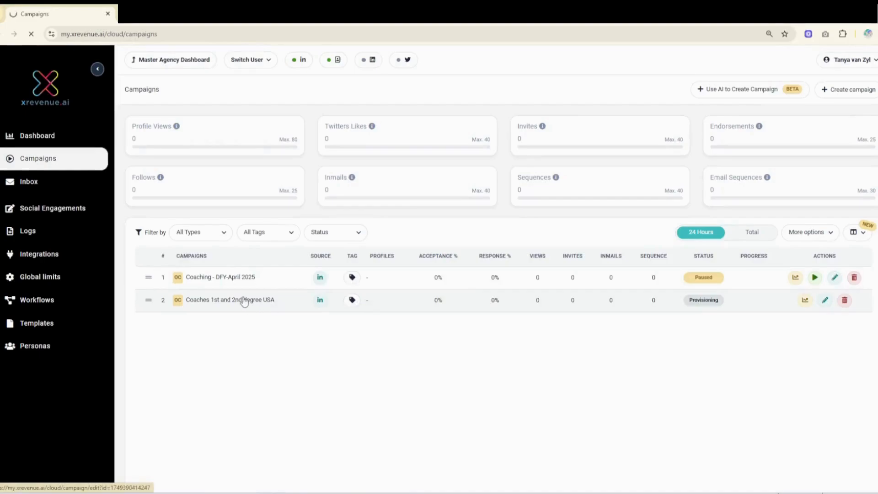